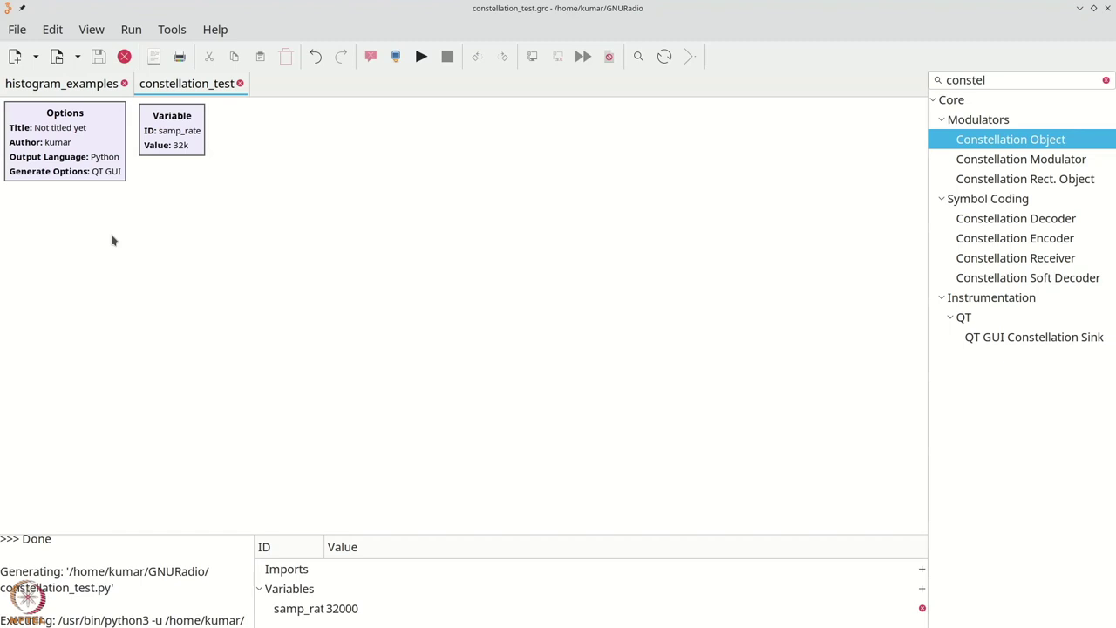
# Step: Search the block library for "chu" and add a Chunks to Symbols block to the flowgraph
pyautogui.hotkey('ctrl', 'f')
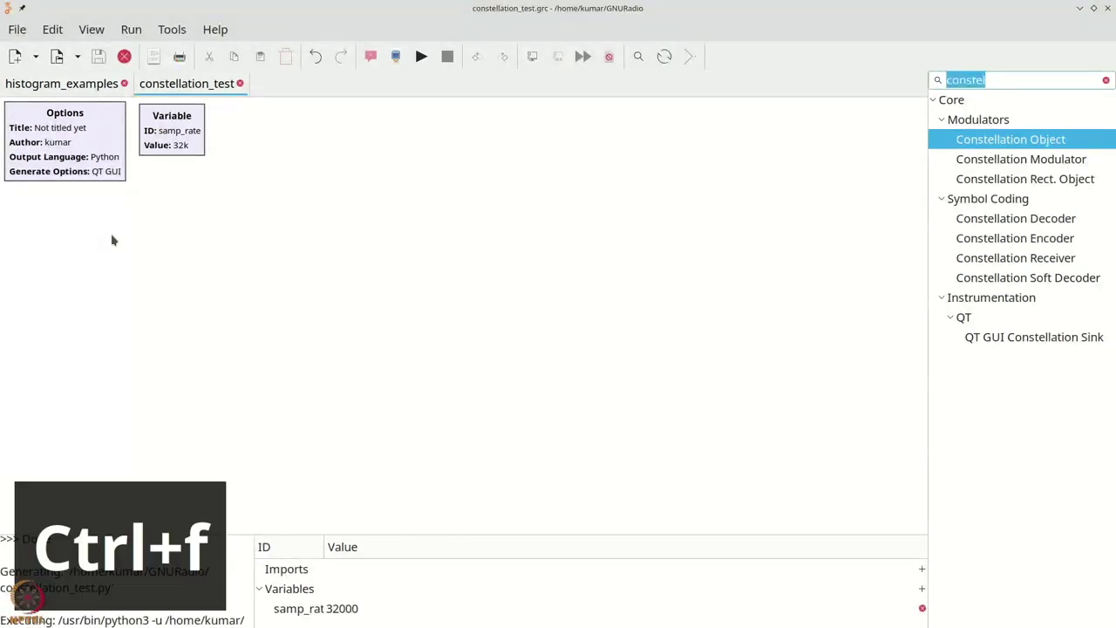
pyautogui.write('chum')
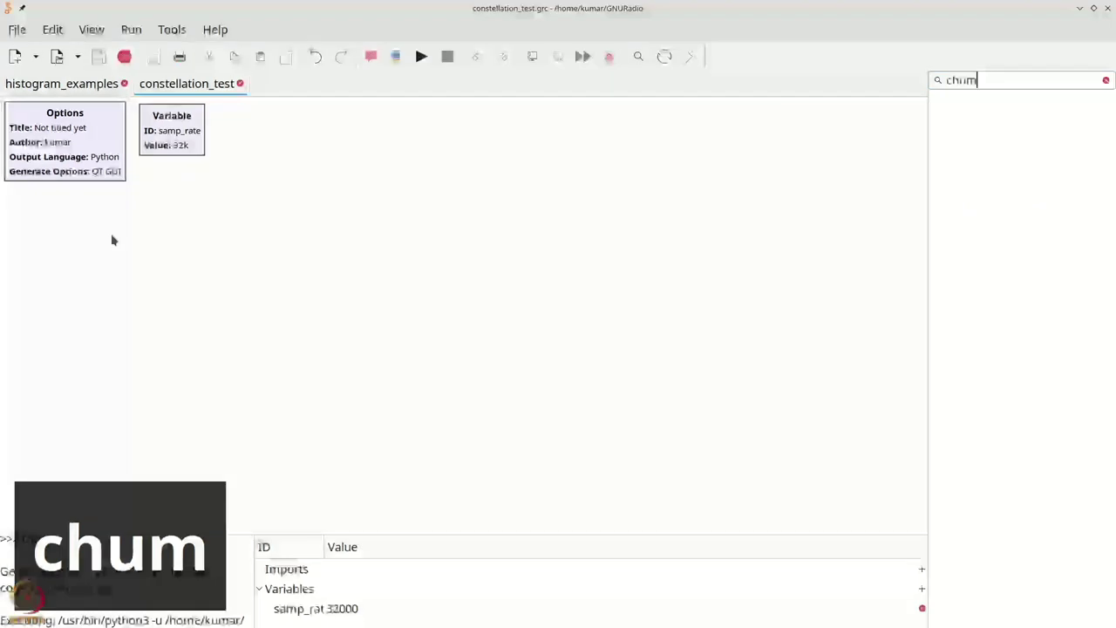
pyautogui.press('BackSpace')
pyautogui.write('m')
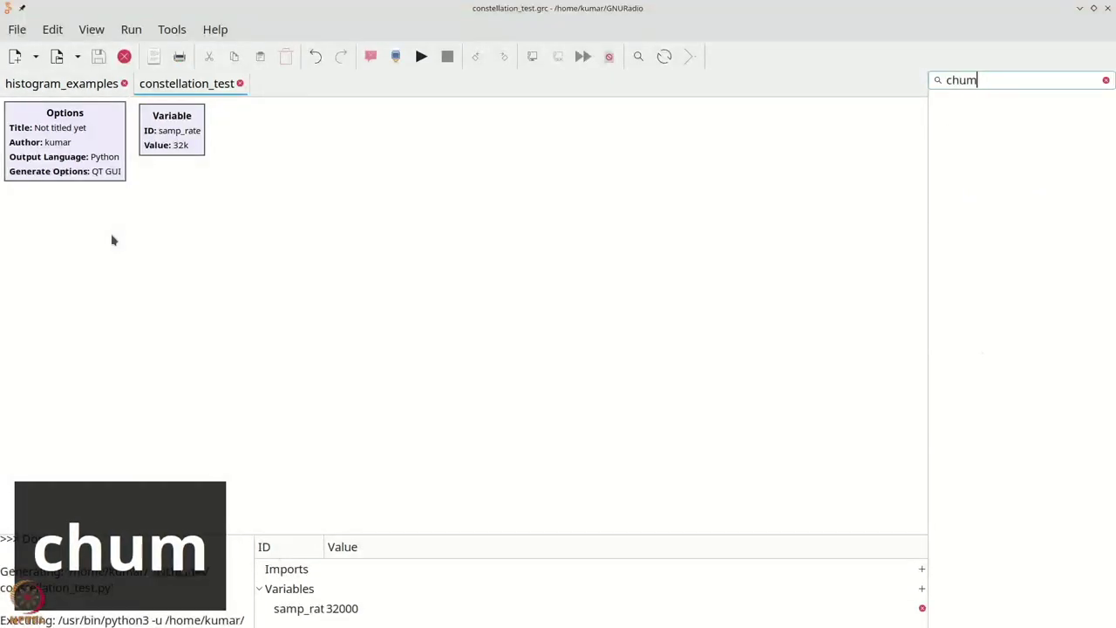
pyautogui.press('BackSpace')
pyautogui.moveTo(966, 141); pyautogui.dragTo(247, 281)
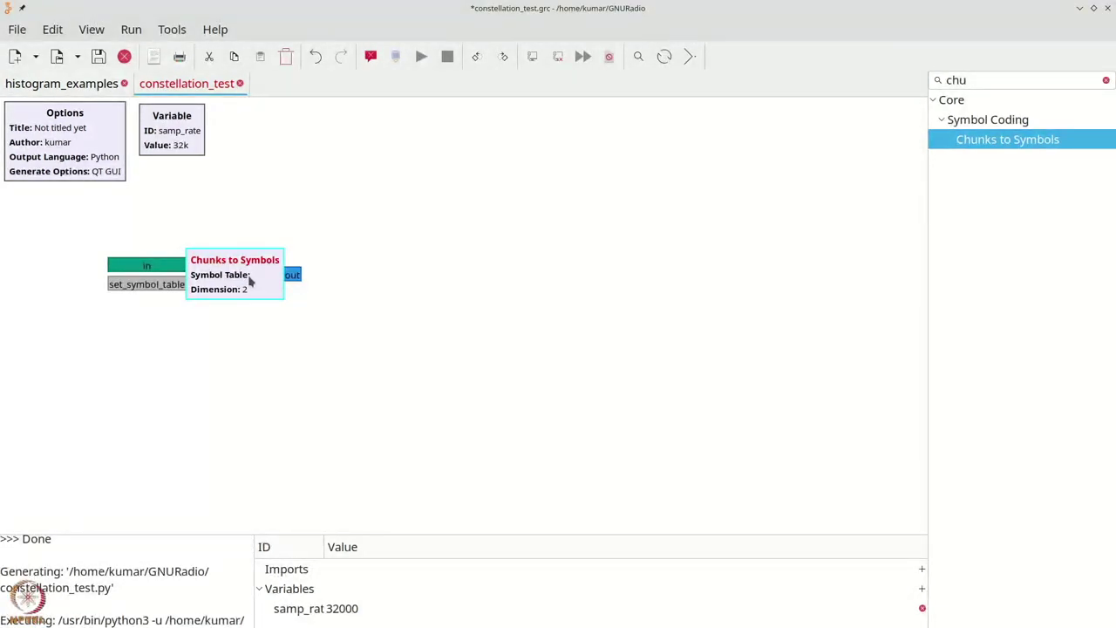
# Step: Set the Chunks to Symbols block's dimension to 1 and its symbol table to [1 + 1j, 1 - 1j, -1 + 1j, -1 - 1j]
pyautogui.doubleClick(250, 279)
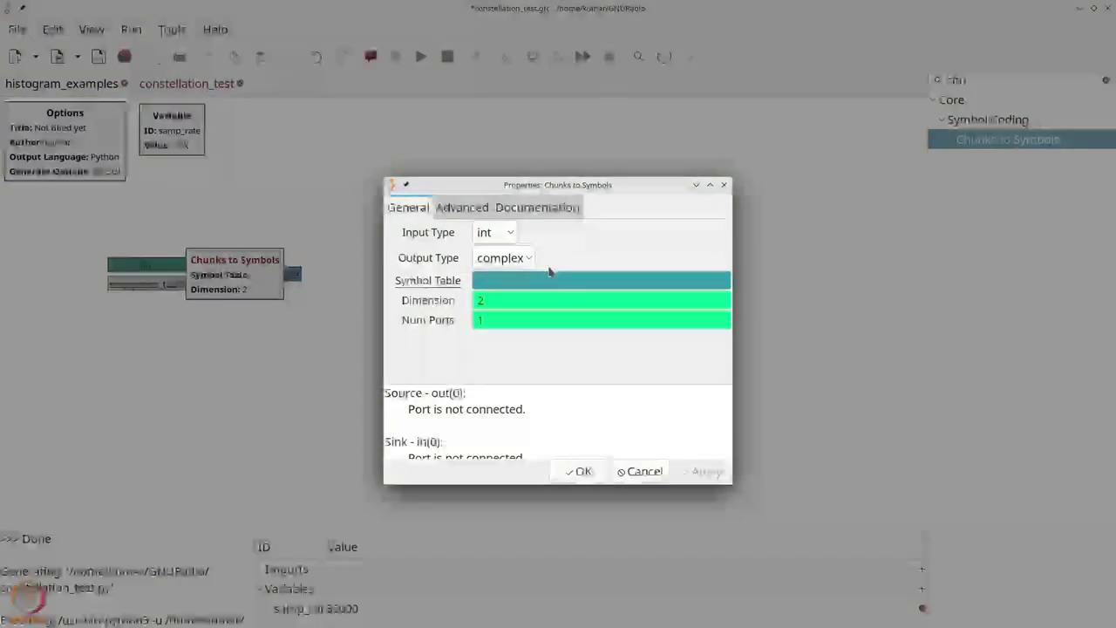
pyautogui.press('Tab')
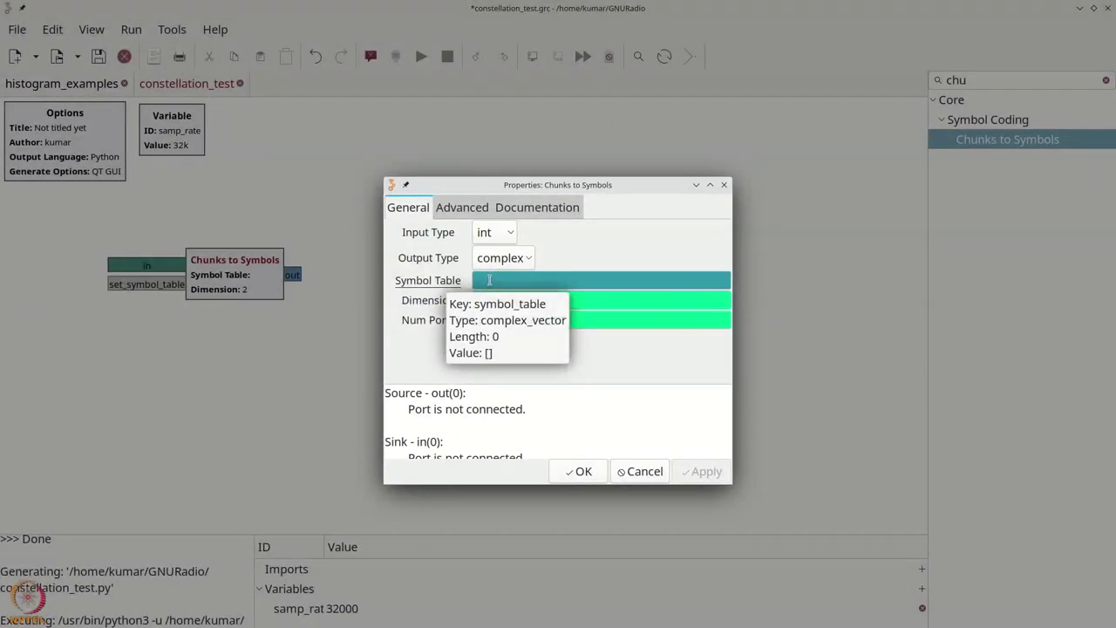
pyautogui.write('1')
pyautogui.click(488, 280)
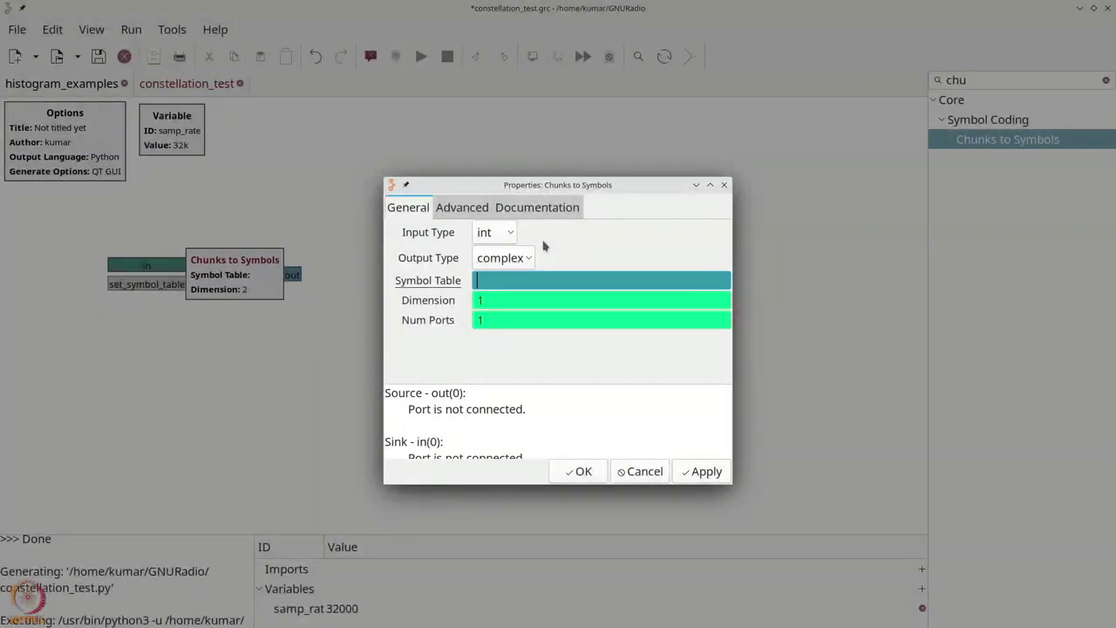
pyautogui.write('[1 + 1j')
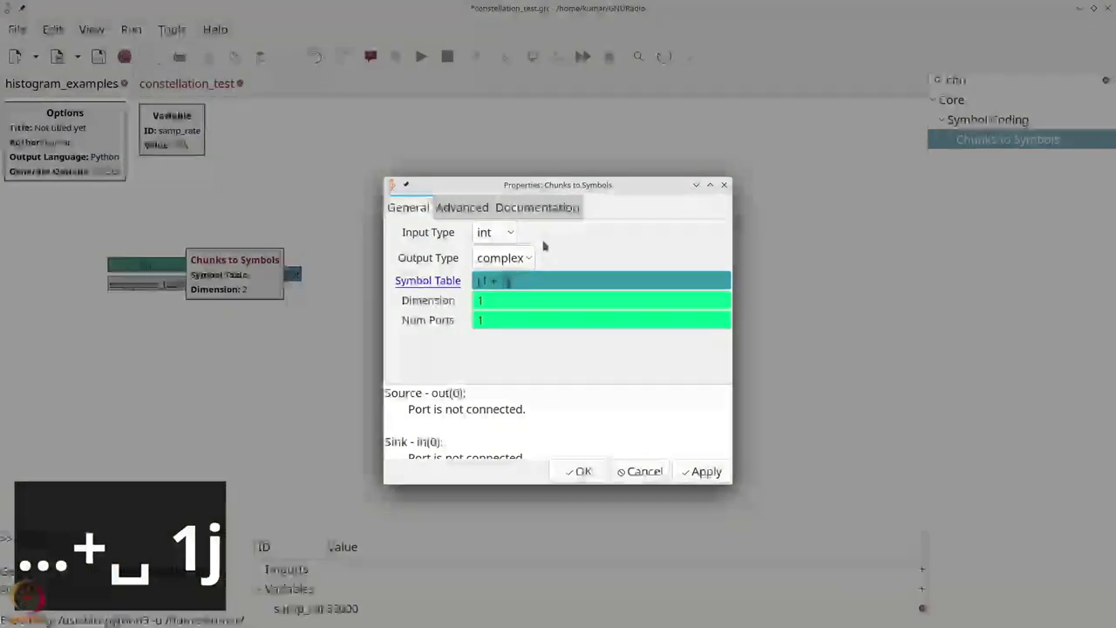
pyautogui.write(', 1 - 1j')
pyautogui.write(', =')
pyautogui.write('-1 + ')
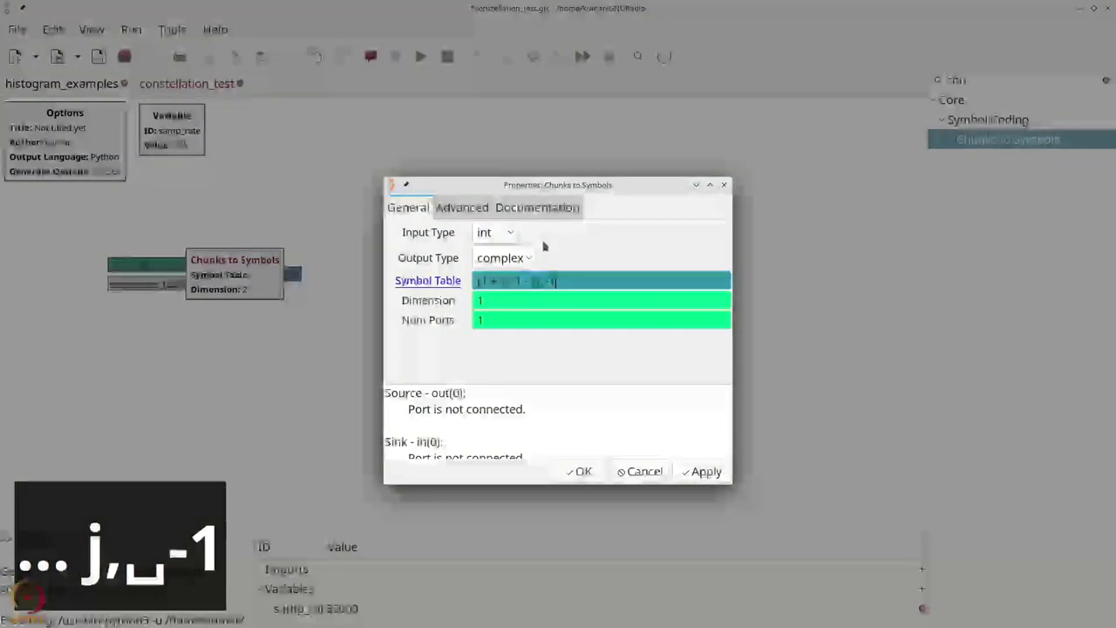
pyautogui.write('1j, ')
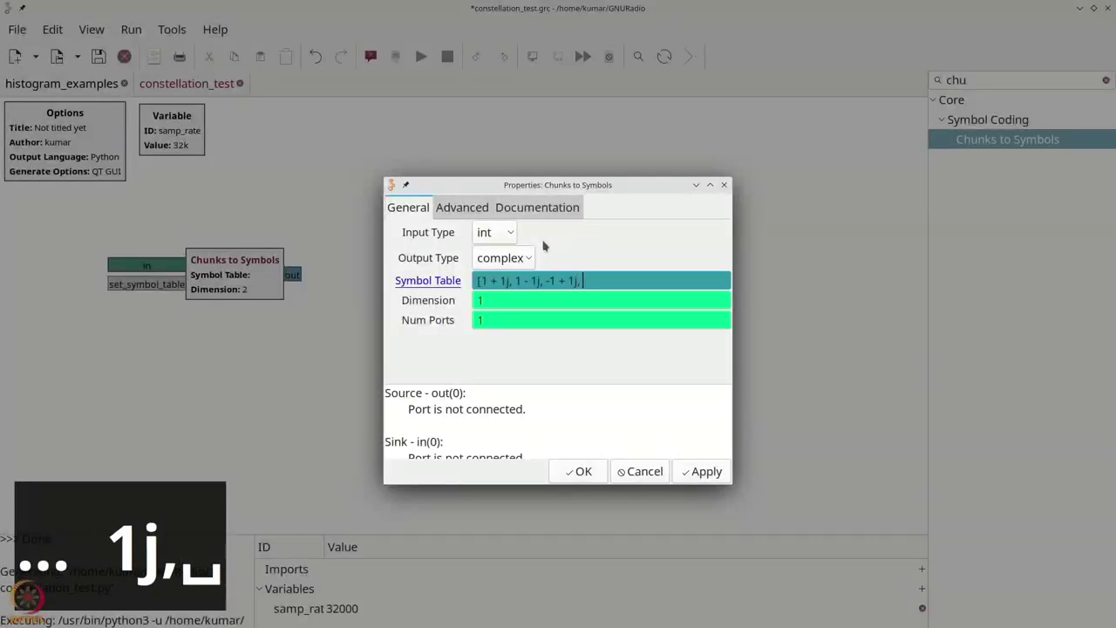
pyautogui.write('-1 - 1j]')
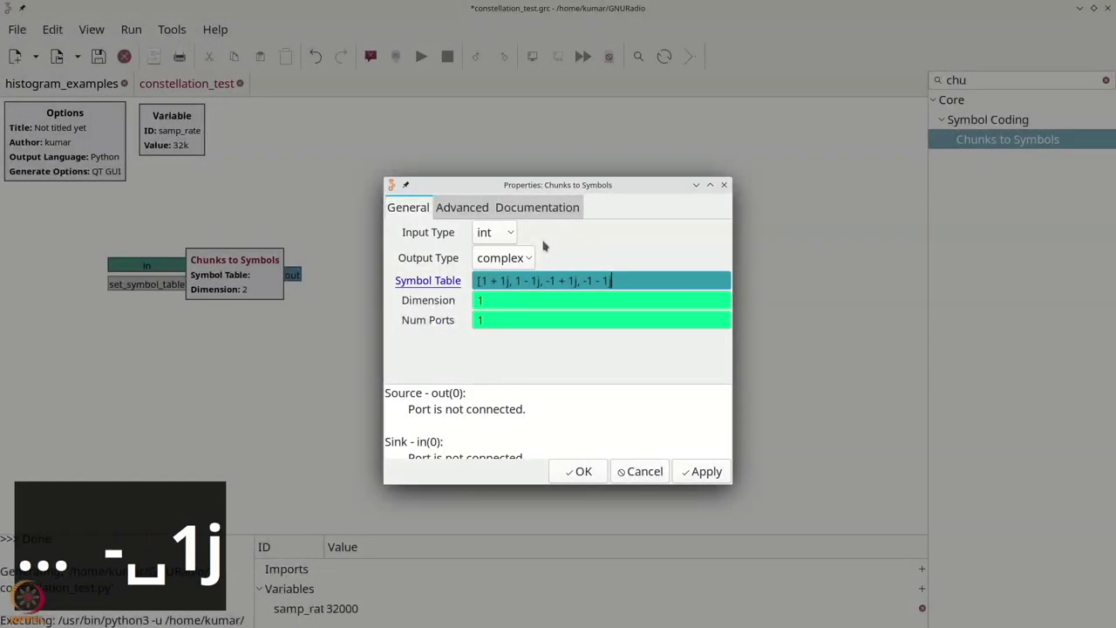
pyautogui.click(581, 472)
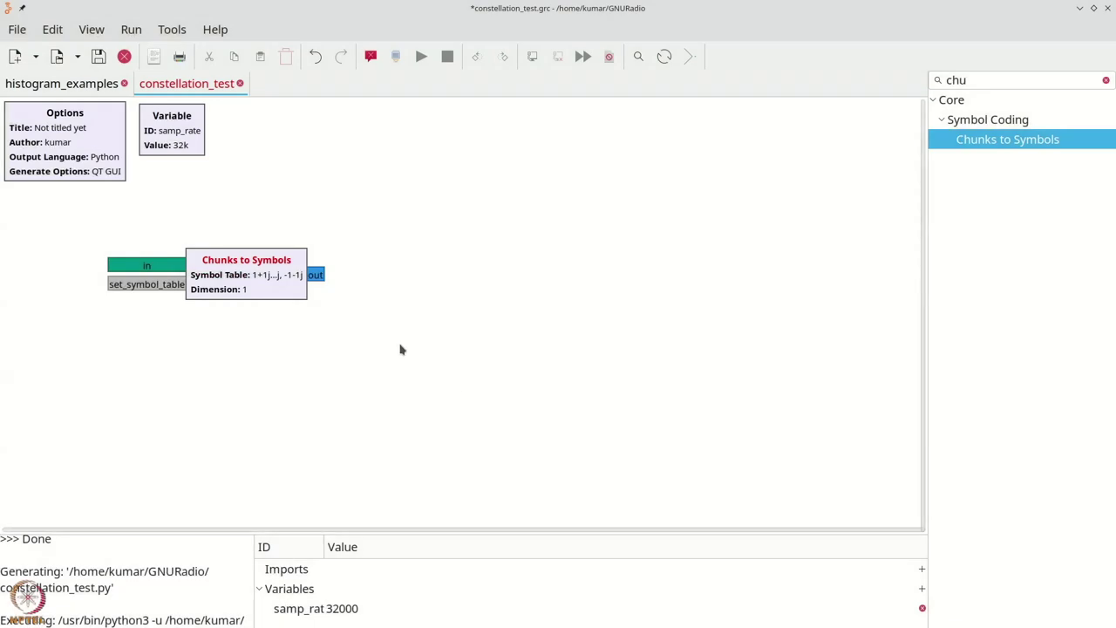
# Step: Change the input type of the Chunks to Symbols block to byte
pyautogui.doubleClick(254, 267)
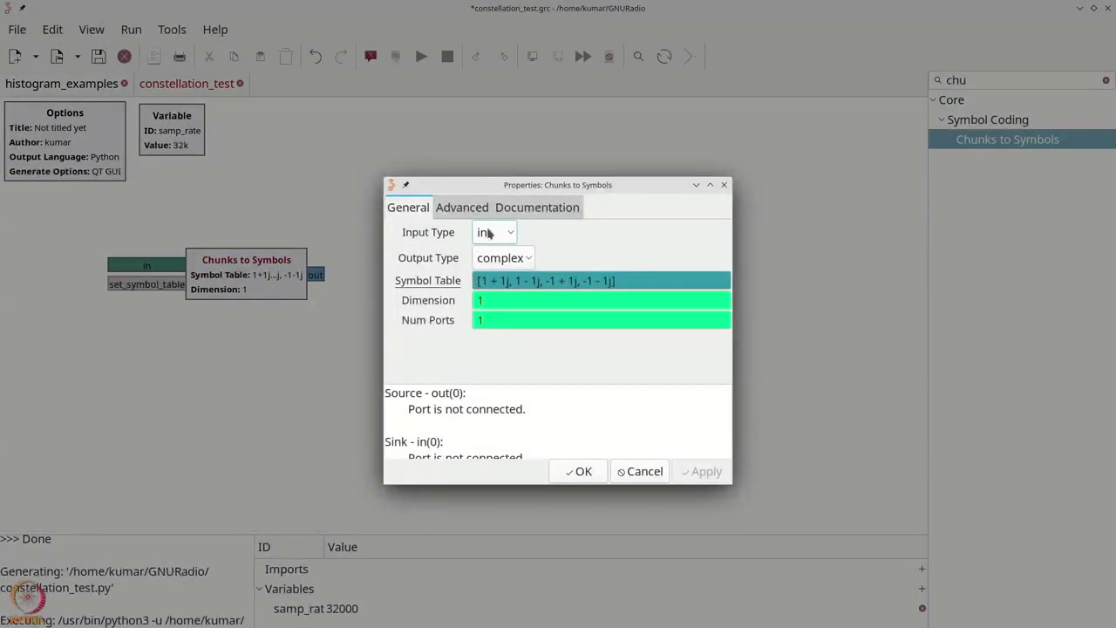
pyautogui.moveTo(480, 280); pyautogui.dragTo(611, 281)
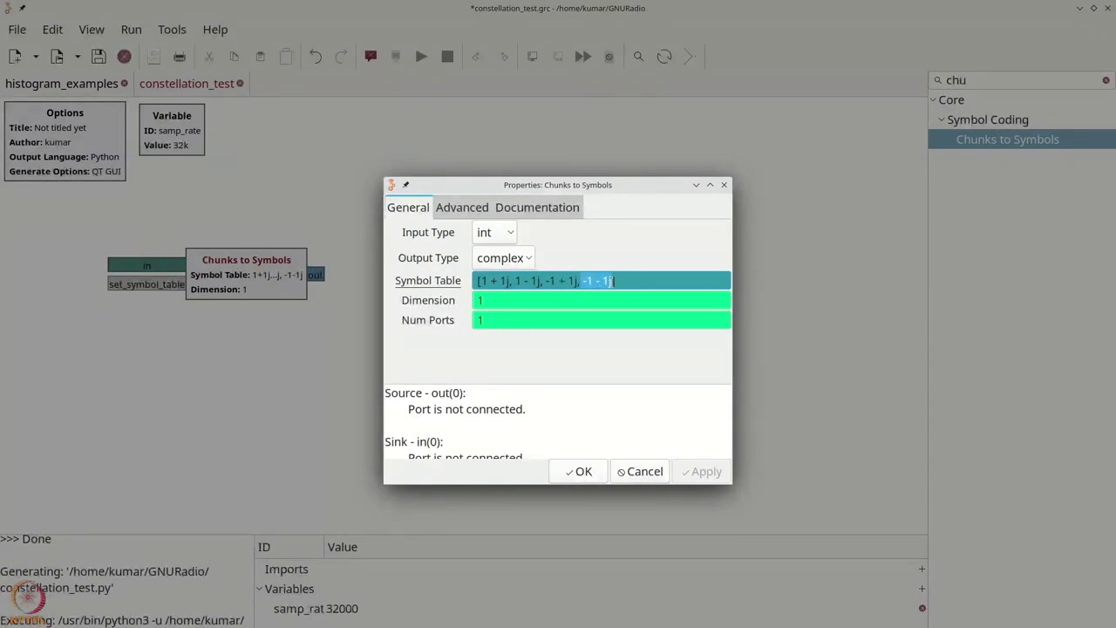
pyautogui.click(502, 232)
pyautogui.click(497, 283)
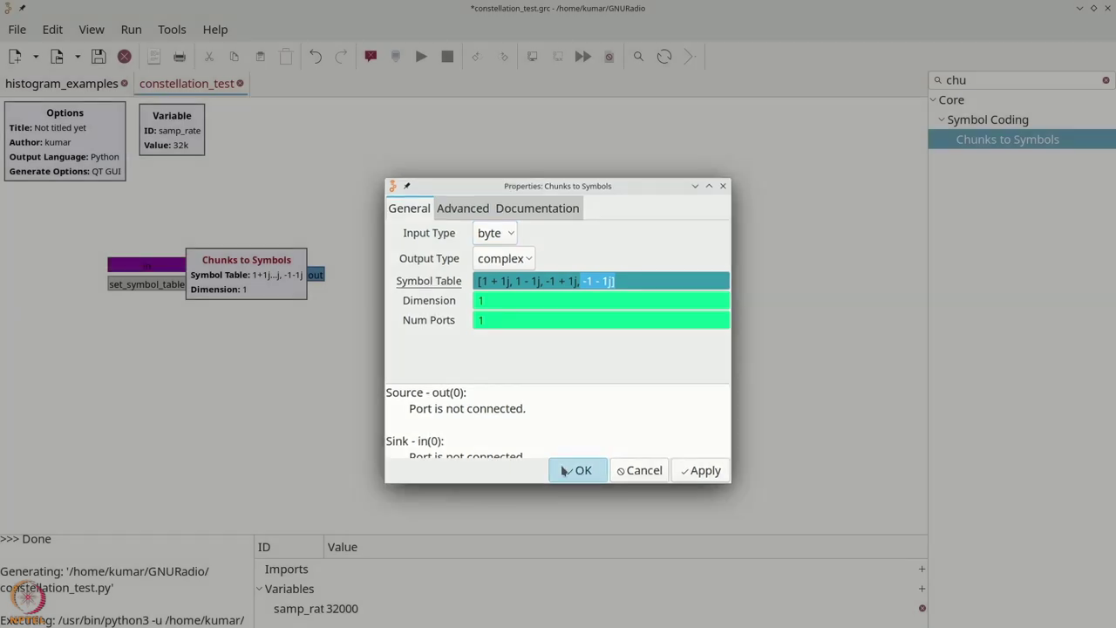
pyautogui.click(563, 471)
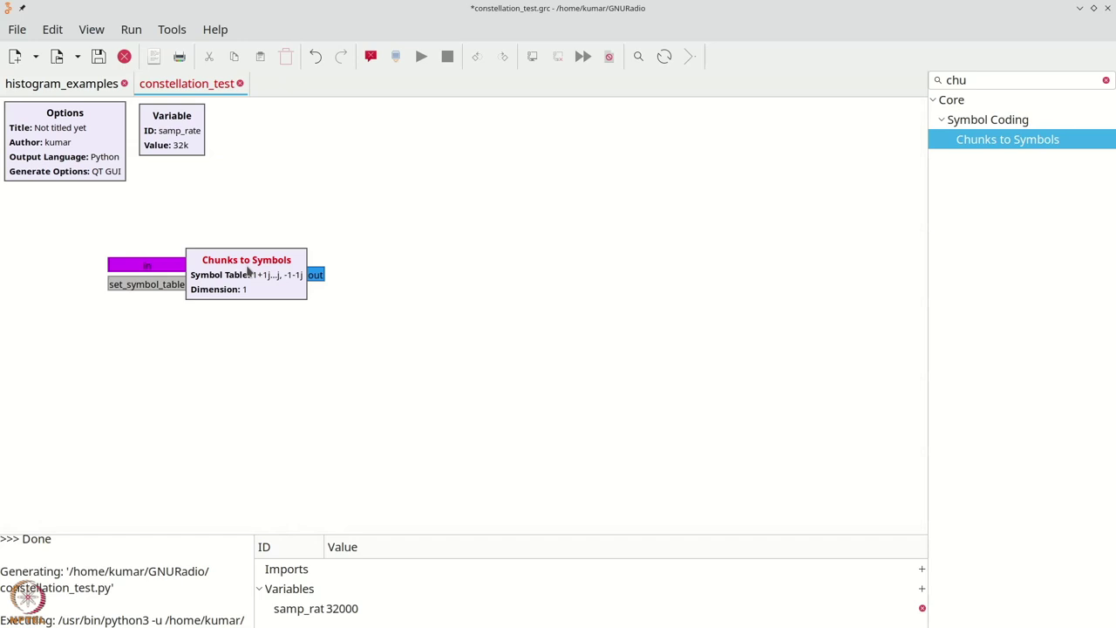
# Step: Add a Random Source block and arrange it ahead of the Chunks to Symbols block's input, leaving a gap between them
pyautogui.hotkey('ctrl', 'f')
pyautogui.write('rando')
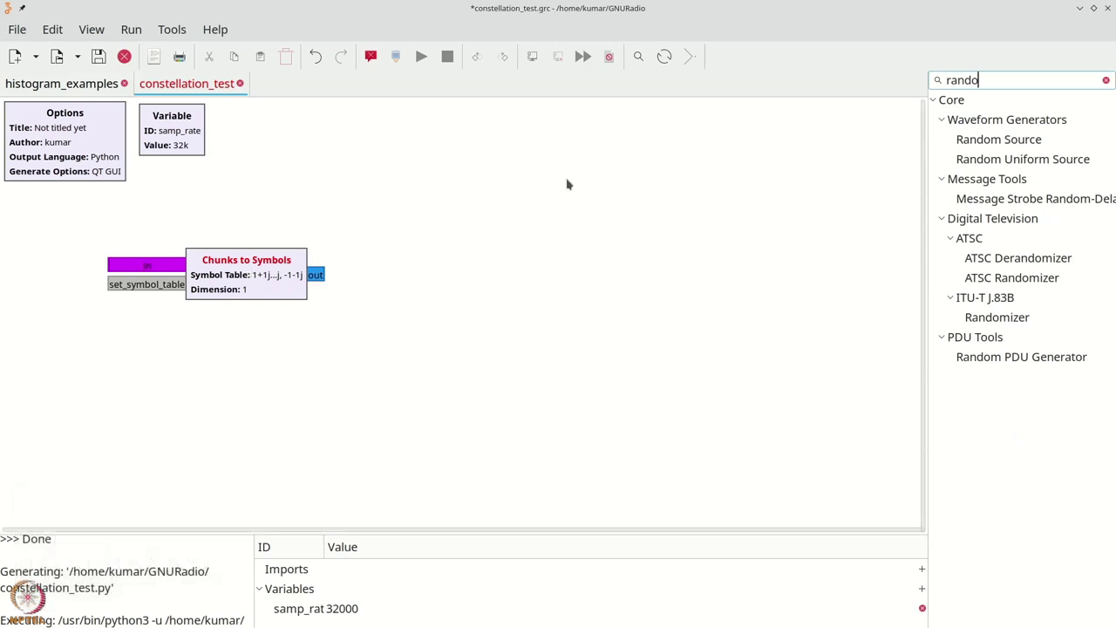
pyautogui.moveTo(999, 140); pyautogui.dragTo(87, 266)
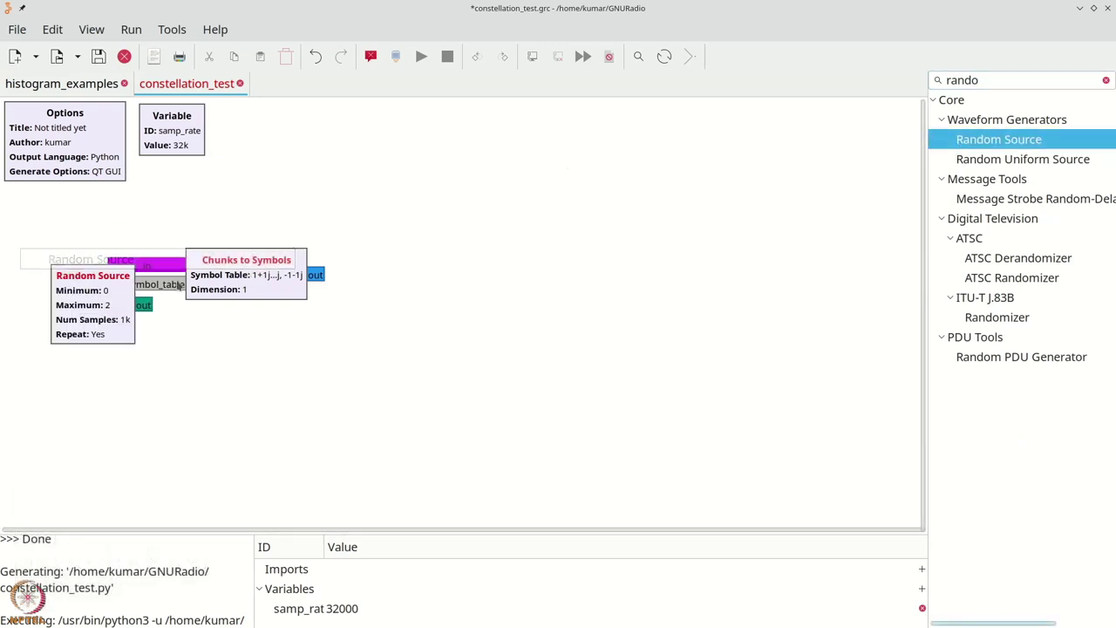
pyautogui.moveTo(82, 309); pyautogui.dragTo(30, 281)
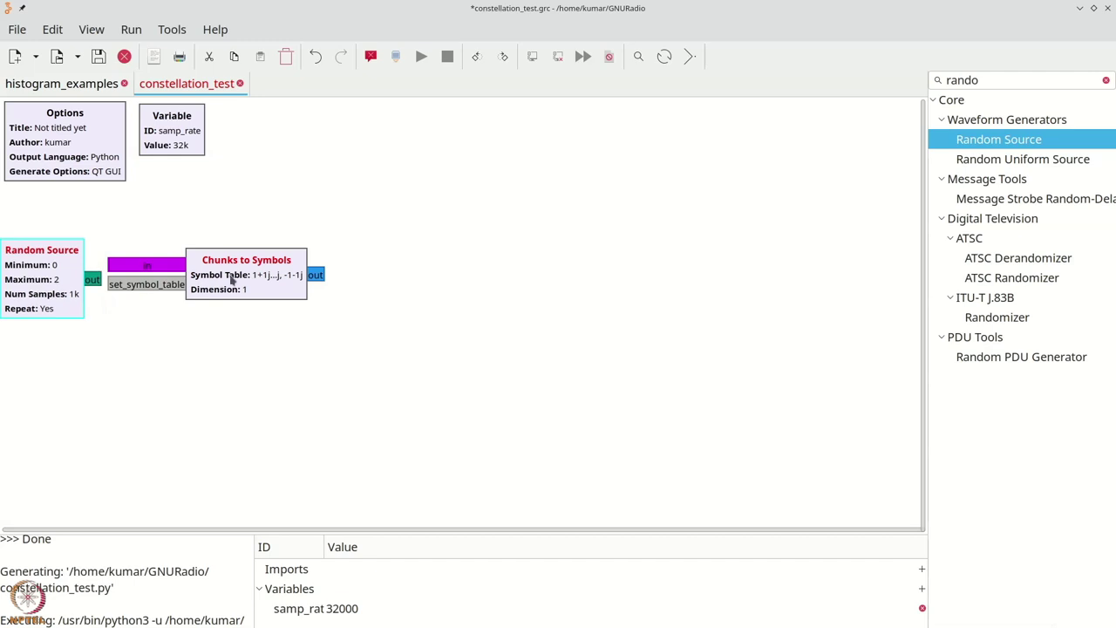
pyautogui.moveTo(232, 281); pyautogui.dragTo(256, 281)
pyautogui.moveTo(83, 262); pyautogui.dragTo(96, 253)
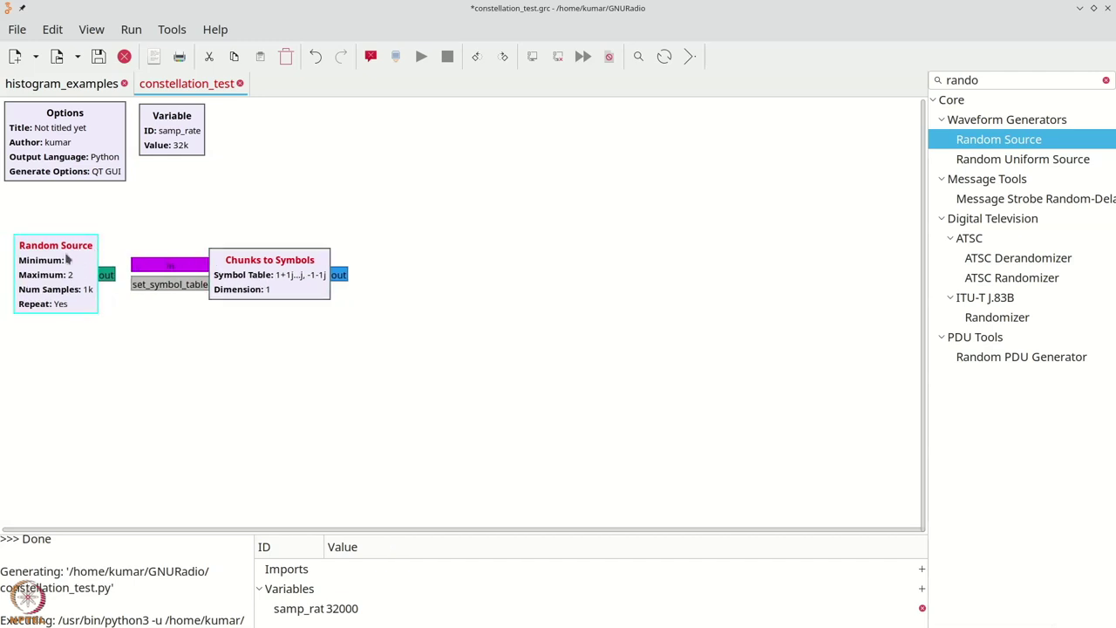
# Step: Configure the Random Source with byte output type, a maximum of 4 and 100000 samples
pyautogui.doubleClick(67, 260)
pyautogui.click(484, 234)
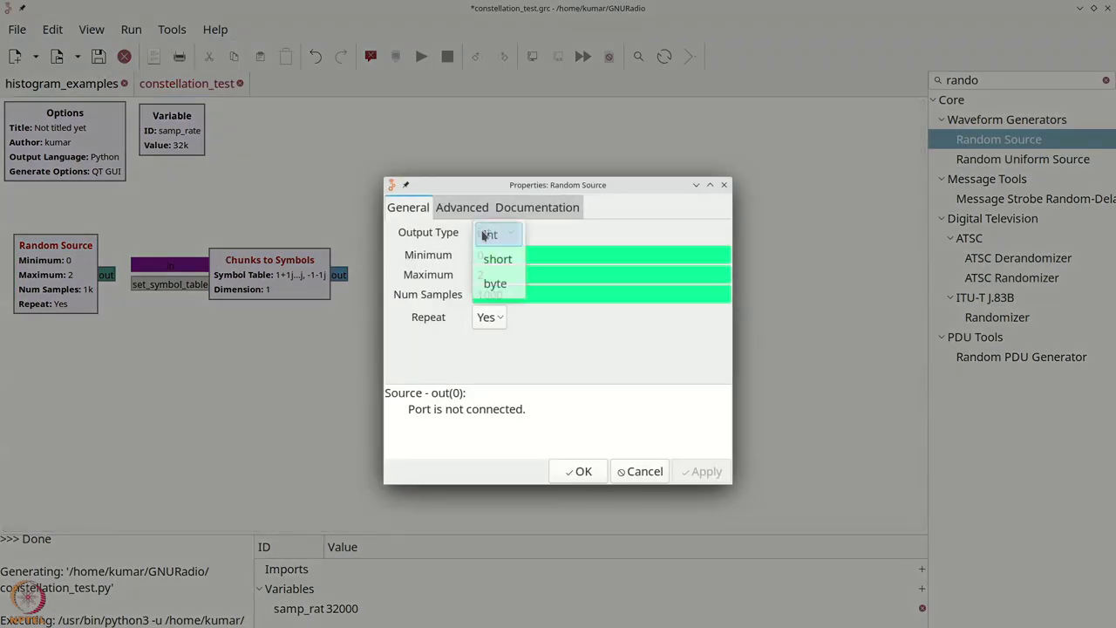
pyautogui.click(494, 284)
pyautogui.doubleClick(482, 275)
pyautogui.write('4')
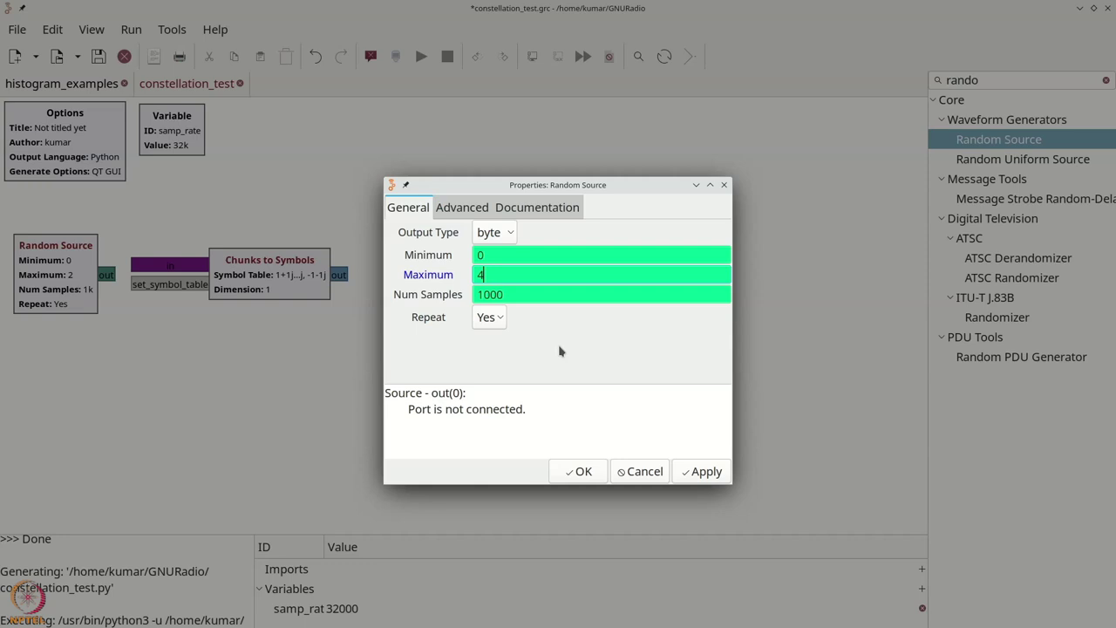
pyautogui.click(541, 289)
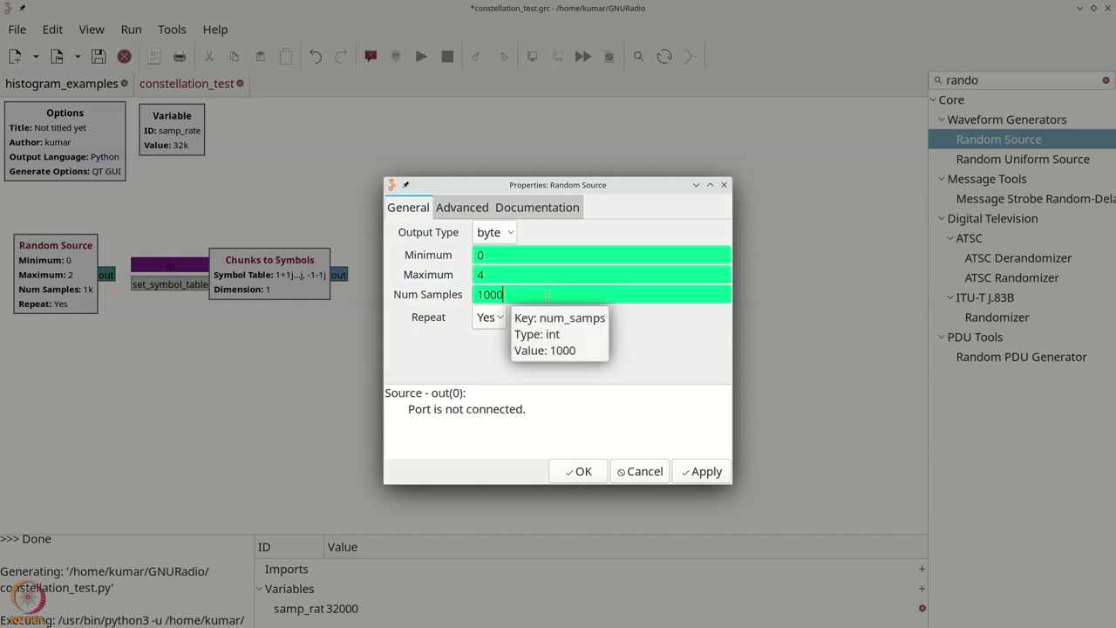
pyautogui.write('00')
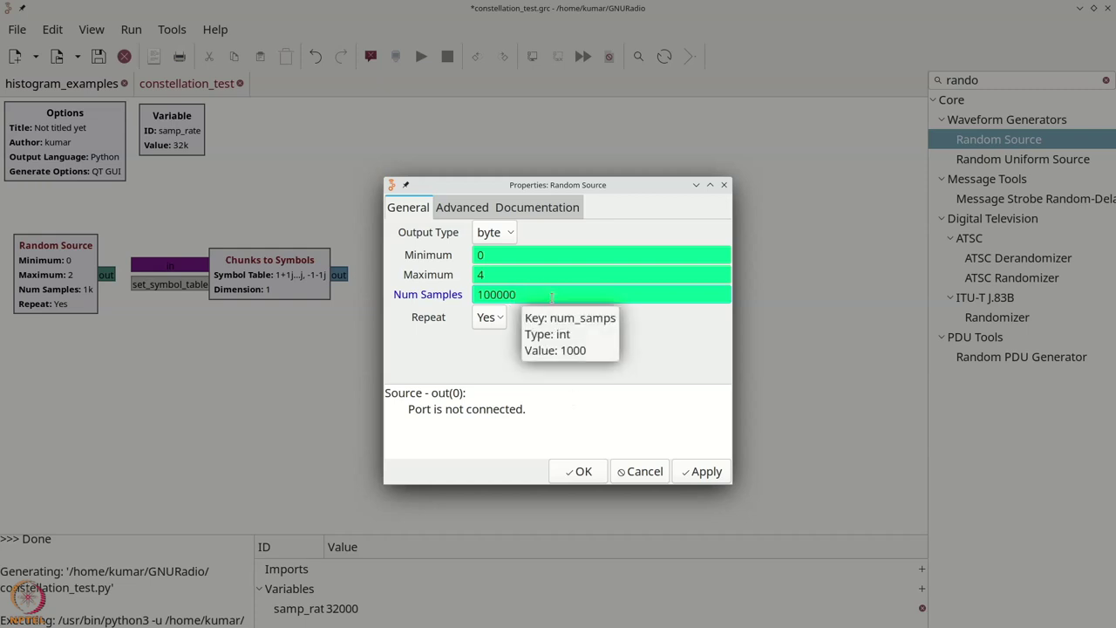
pyautogui.click(580, 470)
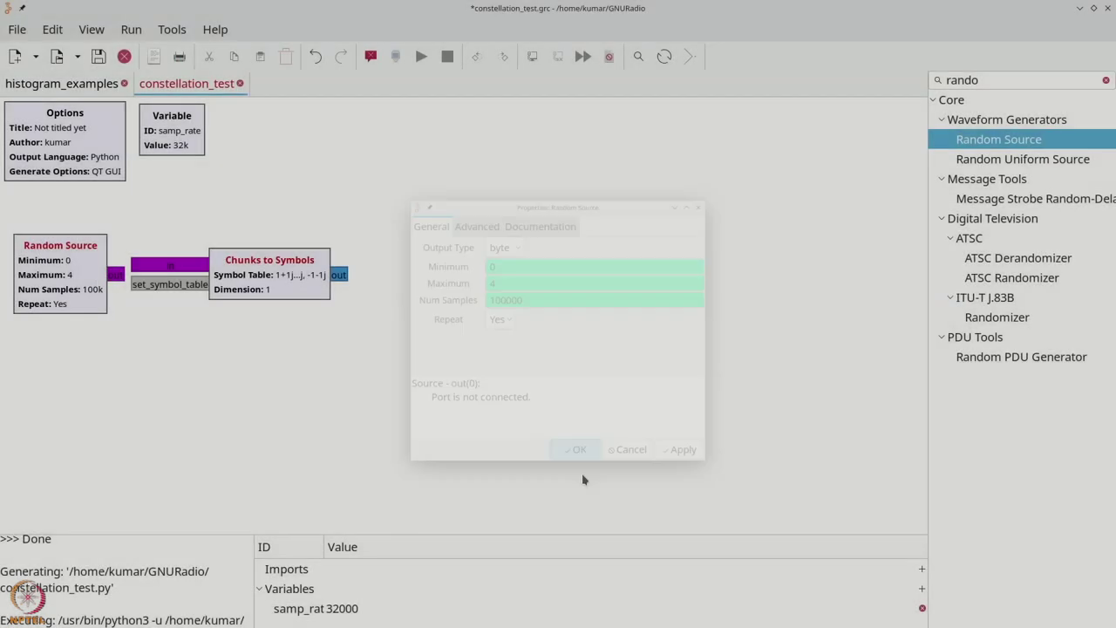
# Step: Connect the Random Source output to the Chunks to Symbols input and align the two blocks
pyautogui.moveTo(267, 277); pyautogui.dragTo(278, 282)
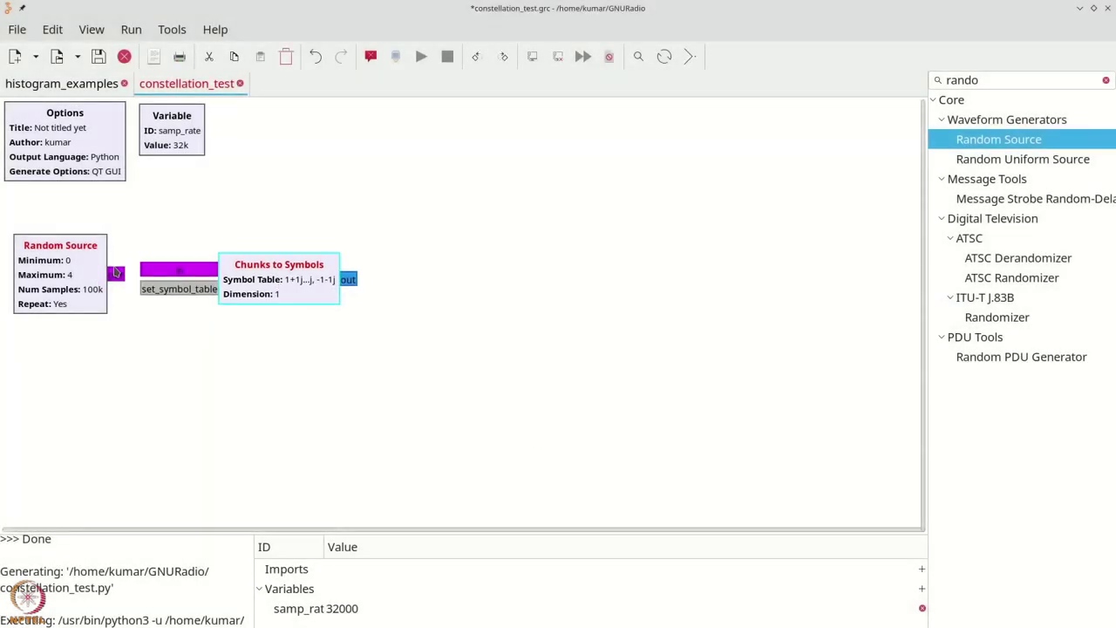
pyautogui.click(120, 276)
pyautogui.click(162, 278)
pyautogui.moveTo(254, 292); pyautogui.dragTo(264, 296)
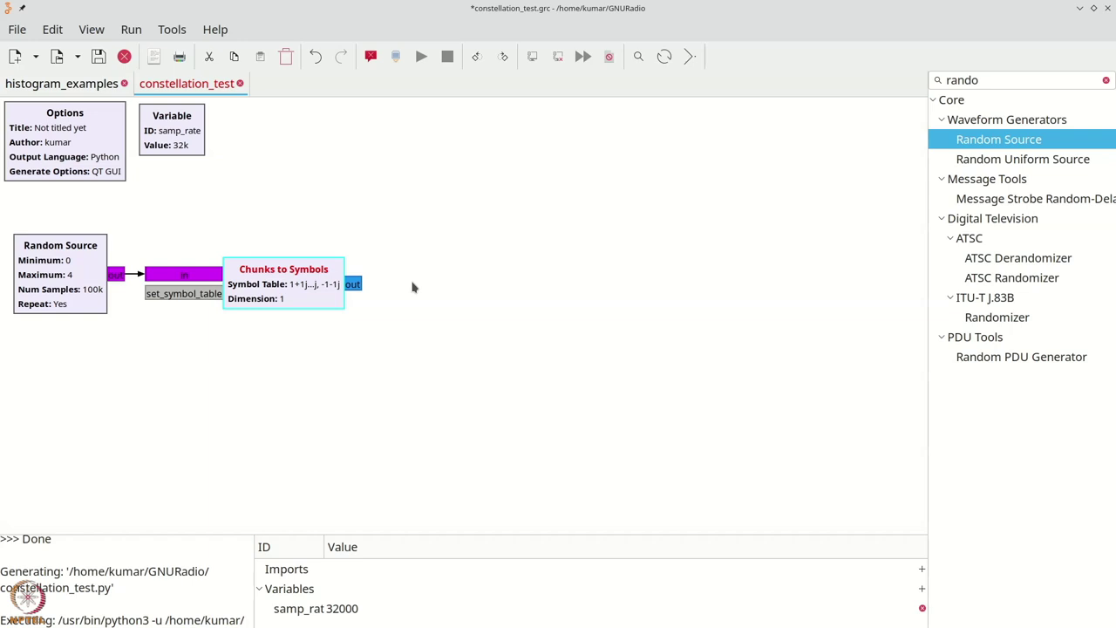
# Step: Search the block library for "noi" and add a Noise Source block below the Chunks to Symbols block
pyautogui.hotkey('ctrl', 'f')
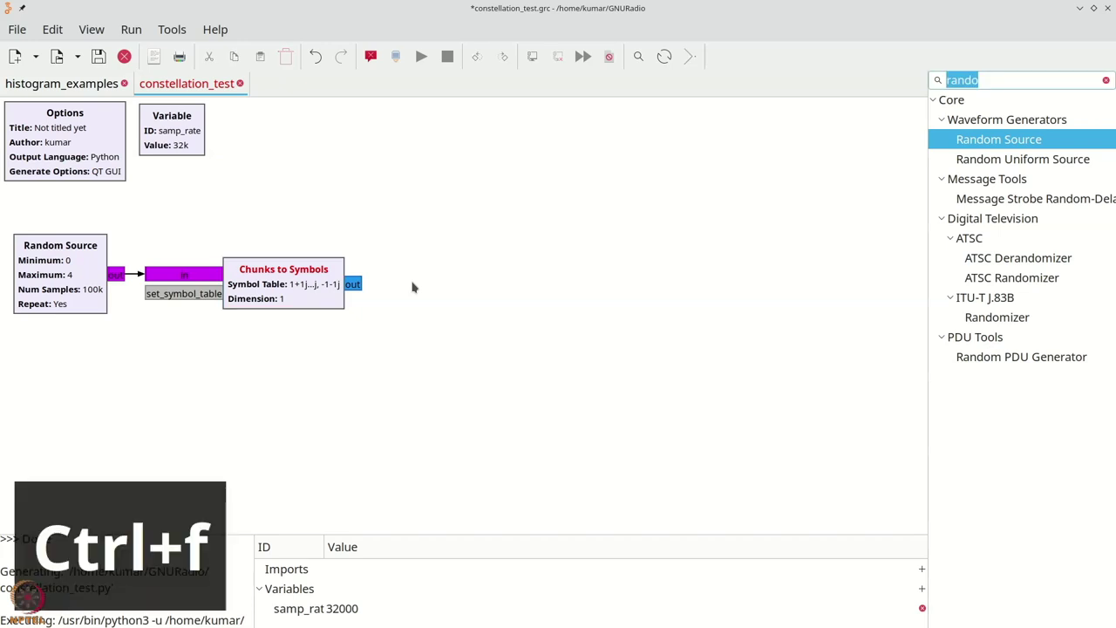
pyautogui.write('noie')
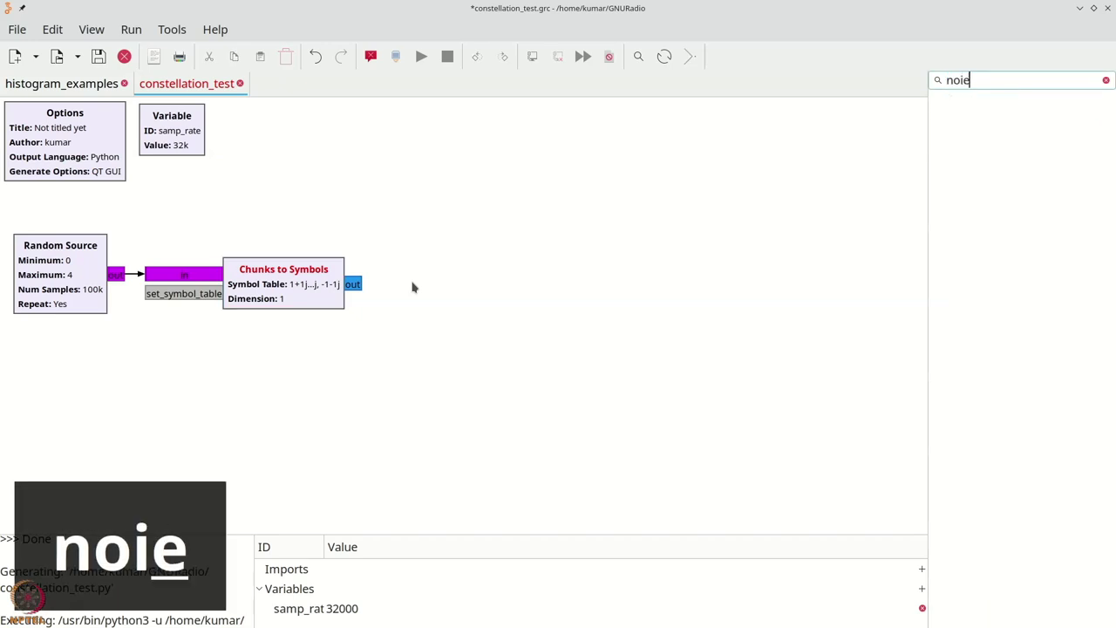
pyautogui.press('BackSpace')
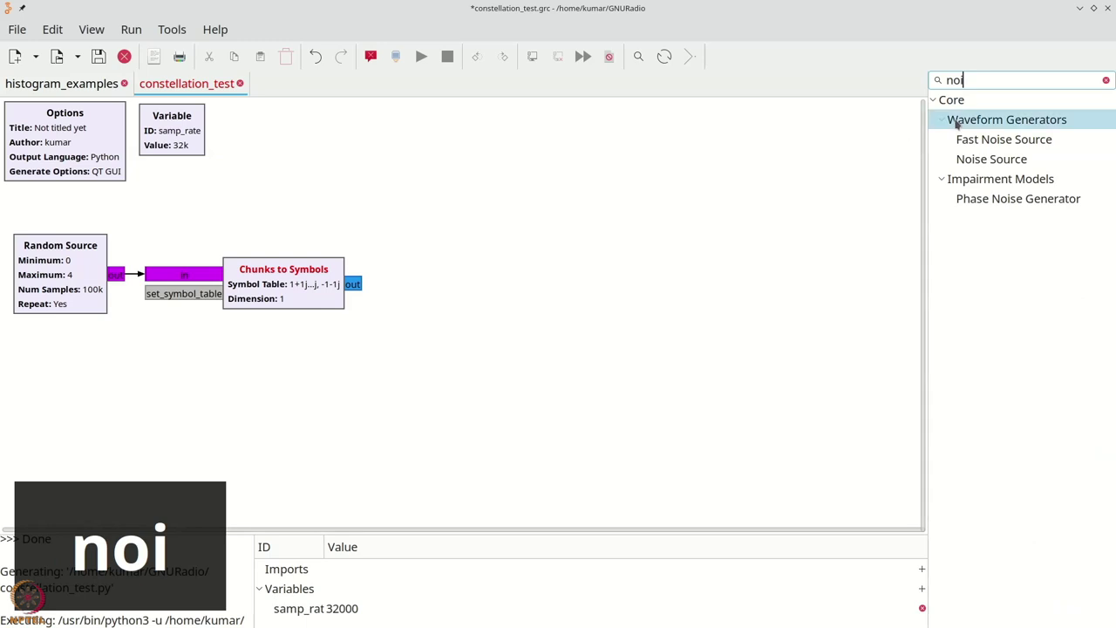
pyautogui.moveTo(962, 158); pyautogui.dragTo(304, 344)
# Step: Set the Noise Source amplitude to the variable noisestd
pyautogui.doubleClick(296, 345)
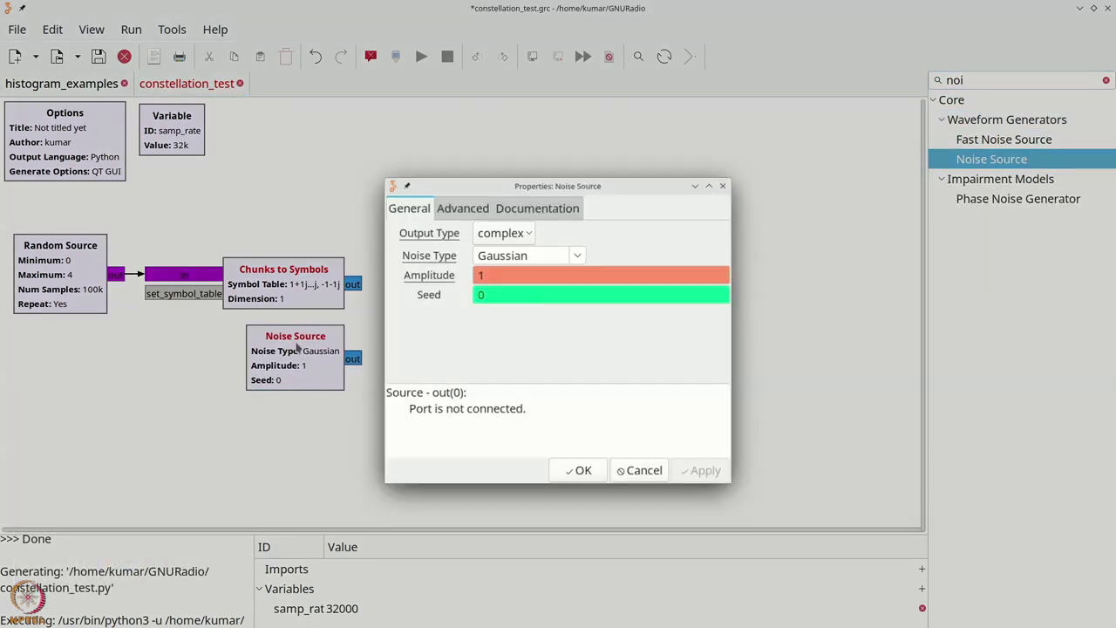
pyautogui.doubleClick(482, 275)
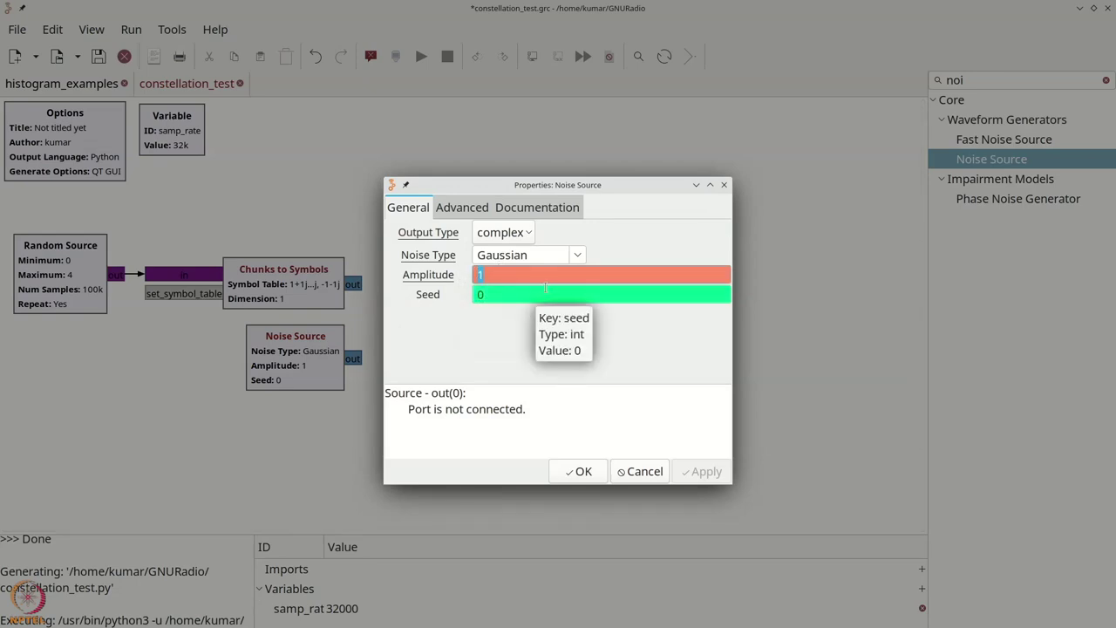
pyautogui.write('n')
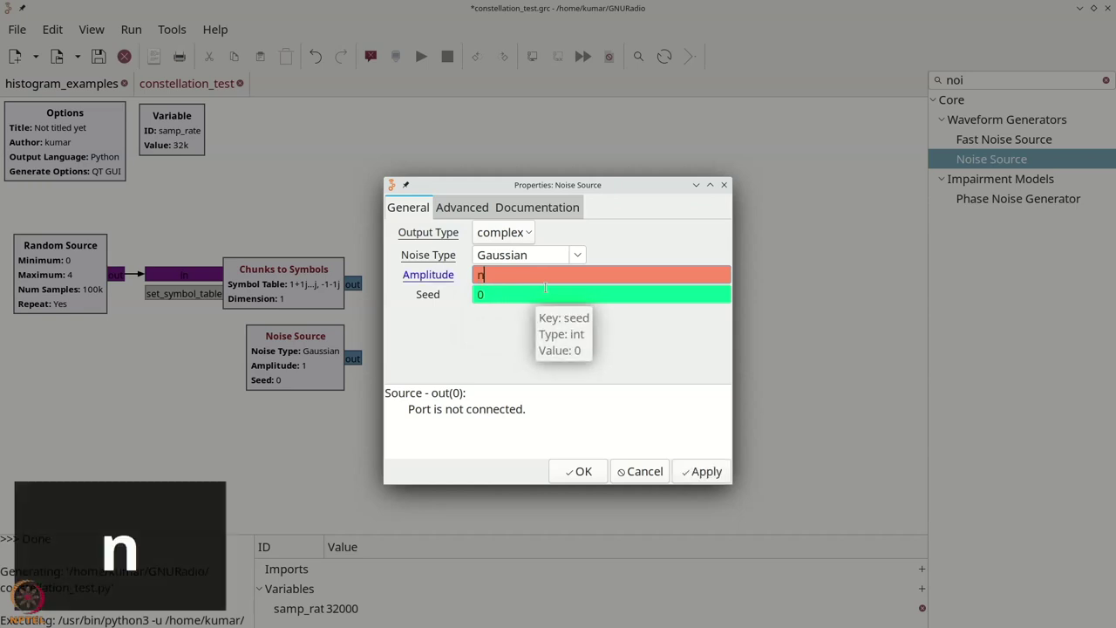
pyautogui.write('oisestd')
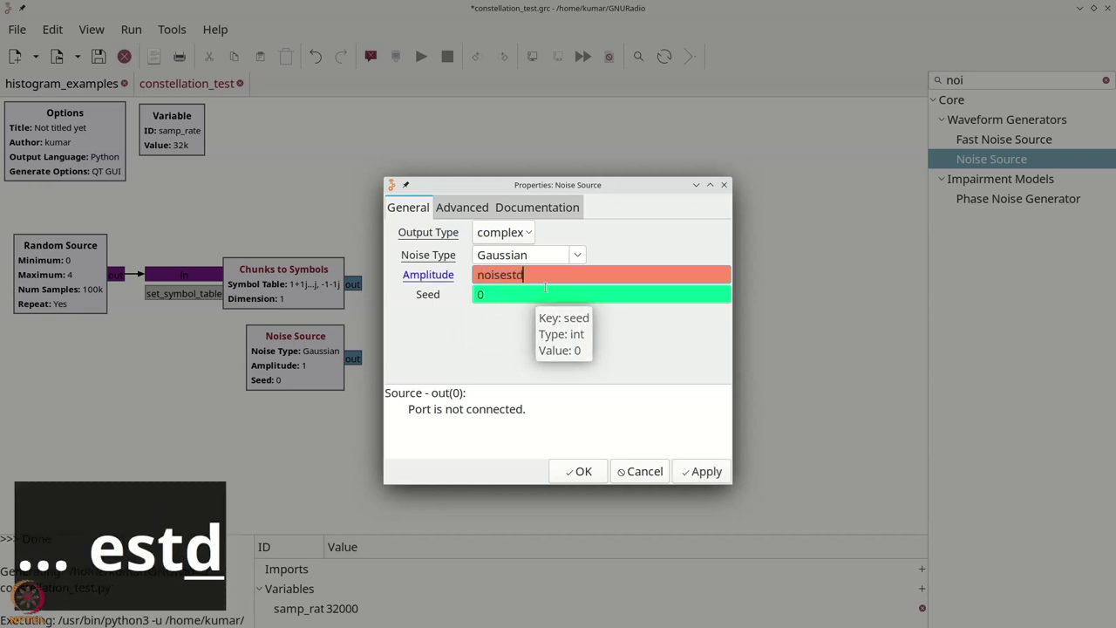
pyautogui.click(577, 472)
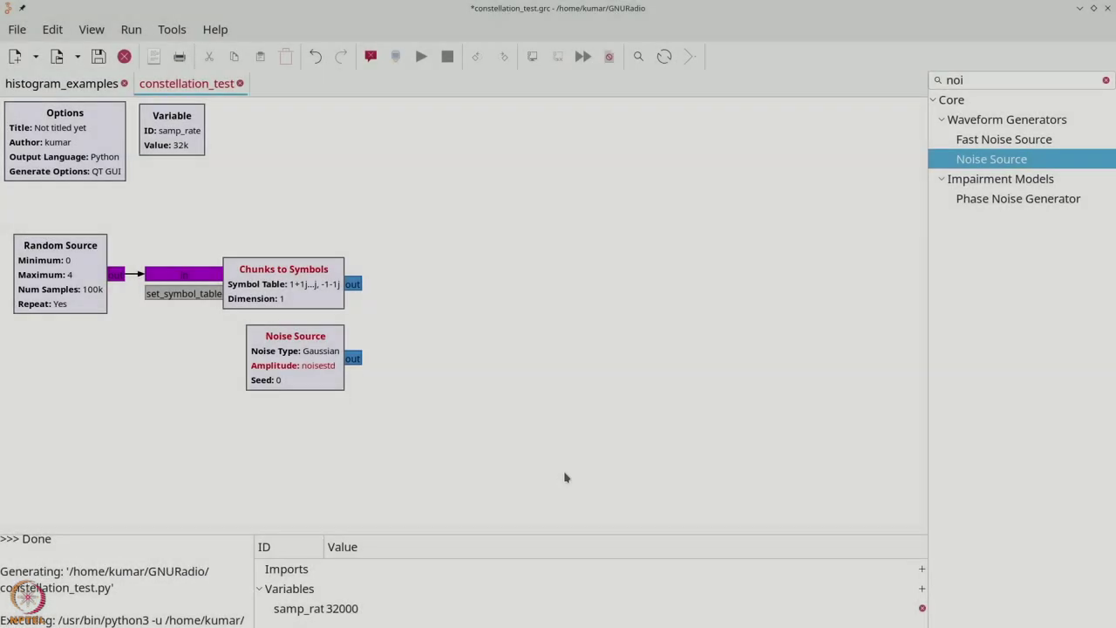
# Step: Search the block library for "range" and add a QT GUI Range block above the Chunks to Symbols block
pyautogui.moveTo(304, 348); pyautogui.dragTo(311, 351)
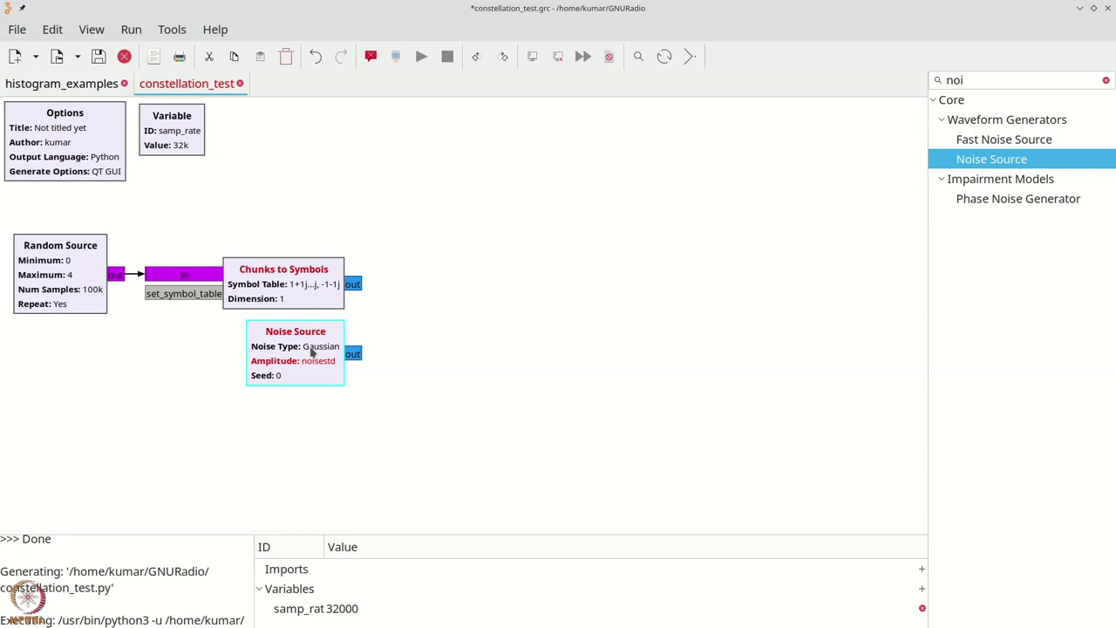
pyautogui.hotkey('ctrl', 'f')
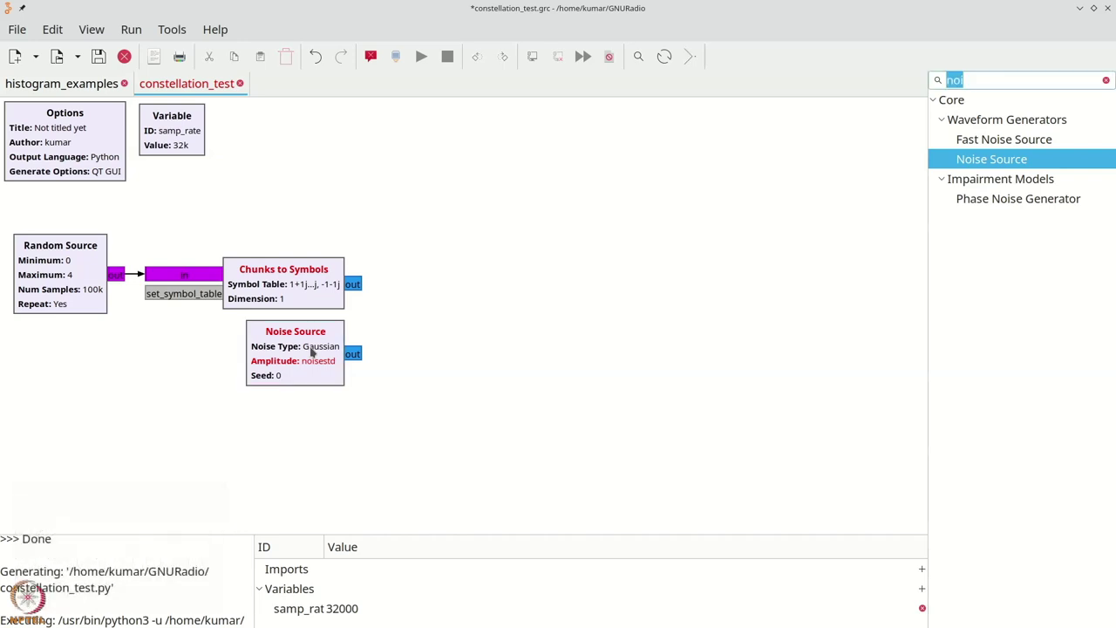
pyautogui.write('range')
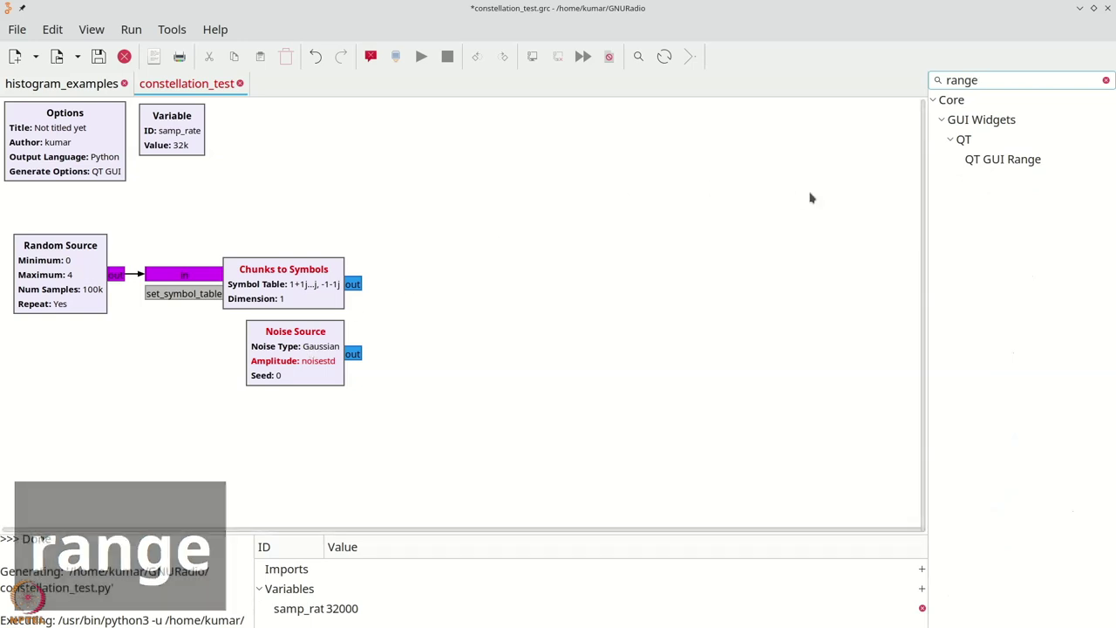
pyautogui.moveTo(1003, 158); pyautogui.dragTo(399, 153)
pyautogui.moveTo(454, 199); pyautogui.dragTo(415, 174)
# Step: Set the QT GUI Range block's ID to noisestd and its default value to 0
pyautogui.doubleClick(415, 174)
pyautogui.moveTo(635, 230); pyautogui.dragTo(449, 228)
pyautogui.write('no')
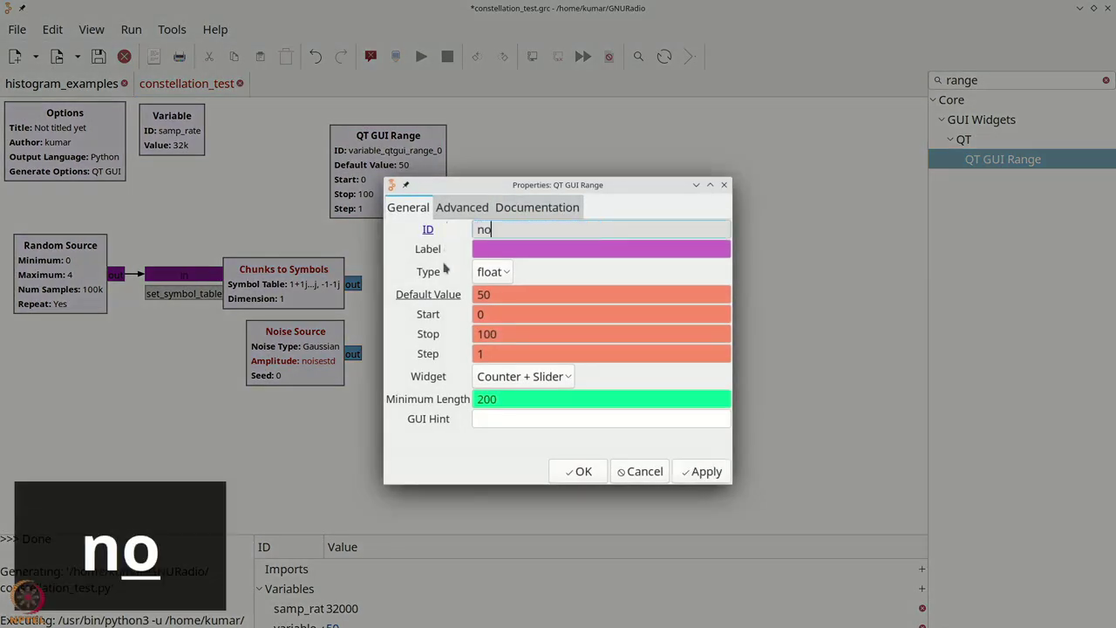
pyautogui.write('isestd')
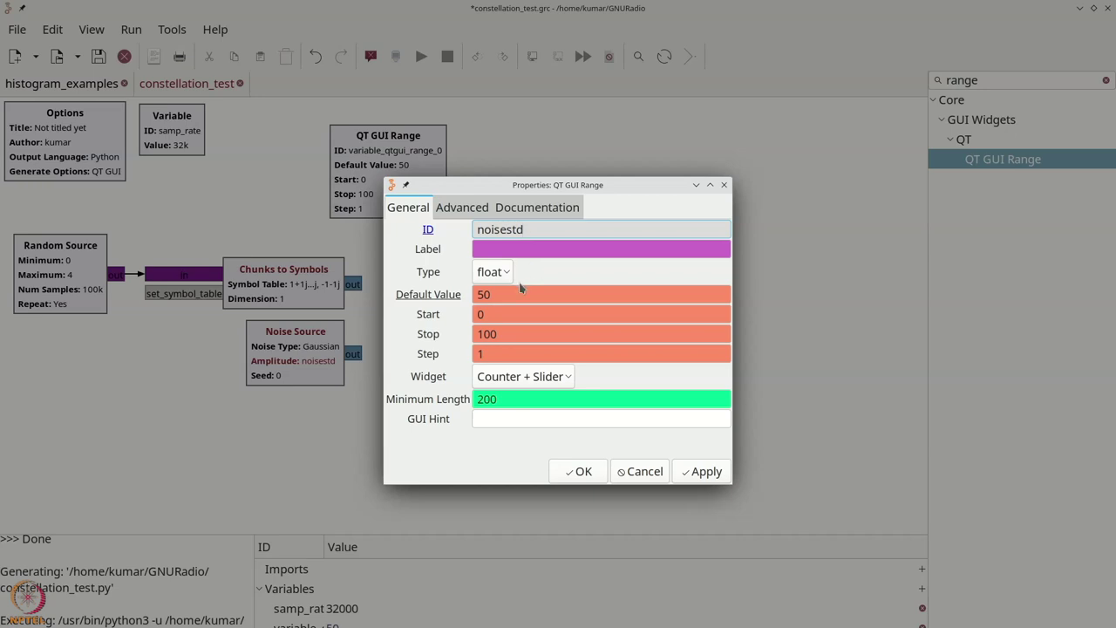
pyautogui.moveTo(519, 294); pyautogui.dragTo(381, 300)
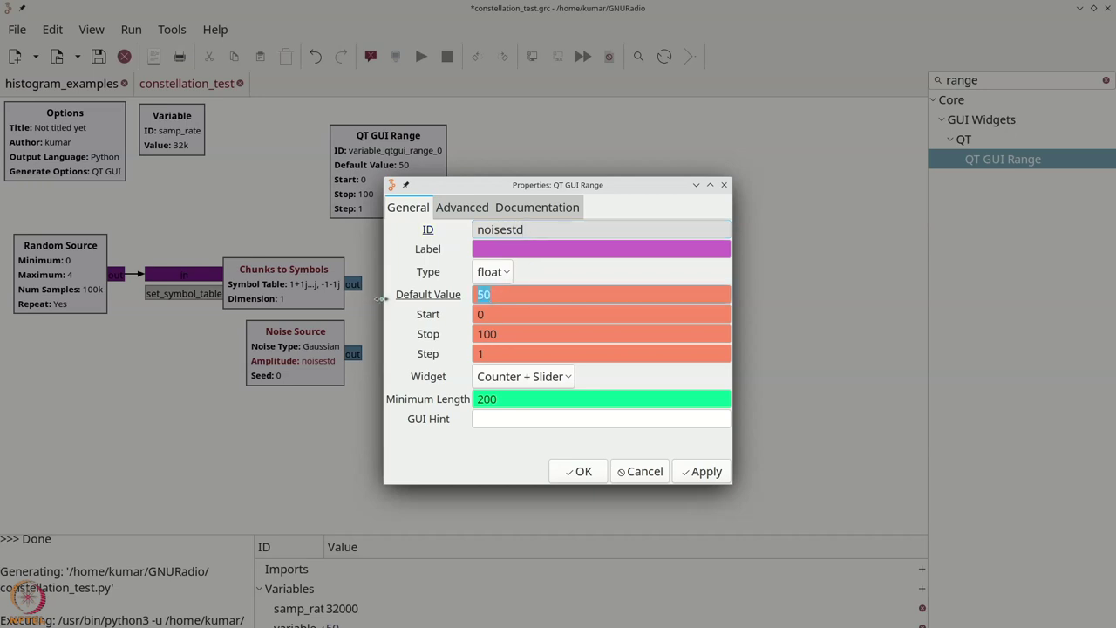
pyautogui.write('0')
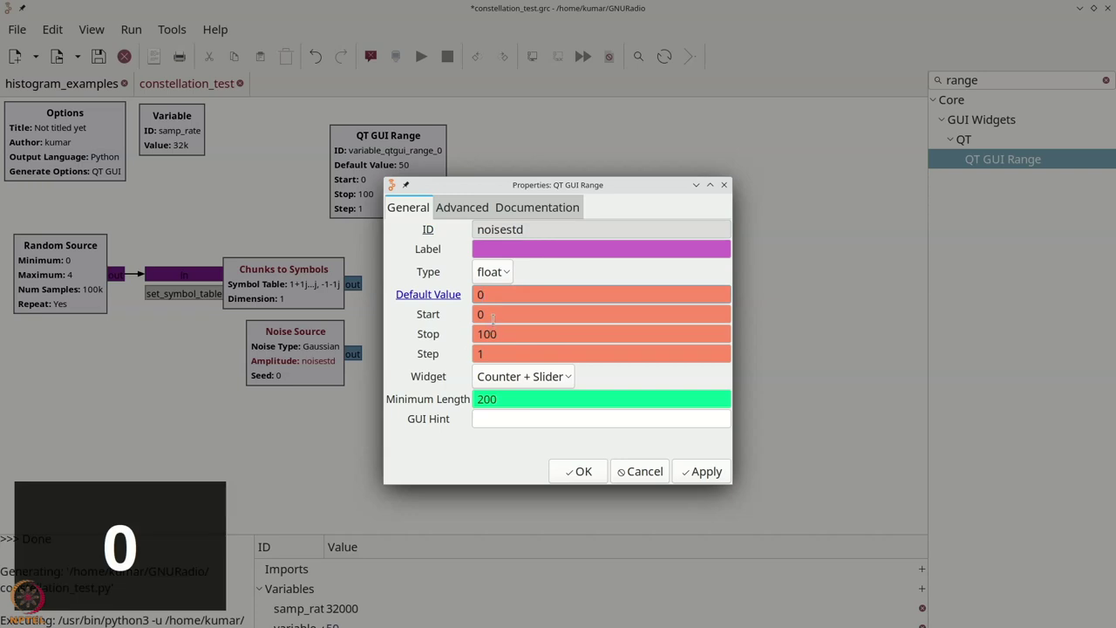
# Step: Set the noisestd range's stop value to 10 and its step to 0.01, and accept the properties
pyautogui.click(504, 337)
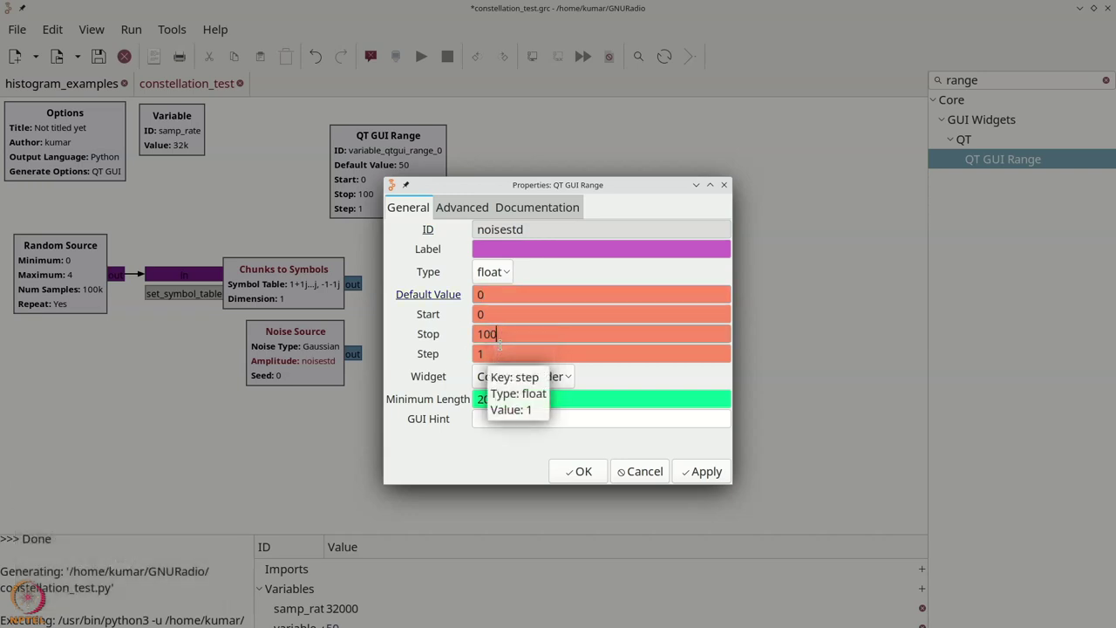
pyautogui.press('BackSpace')
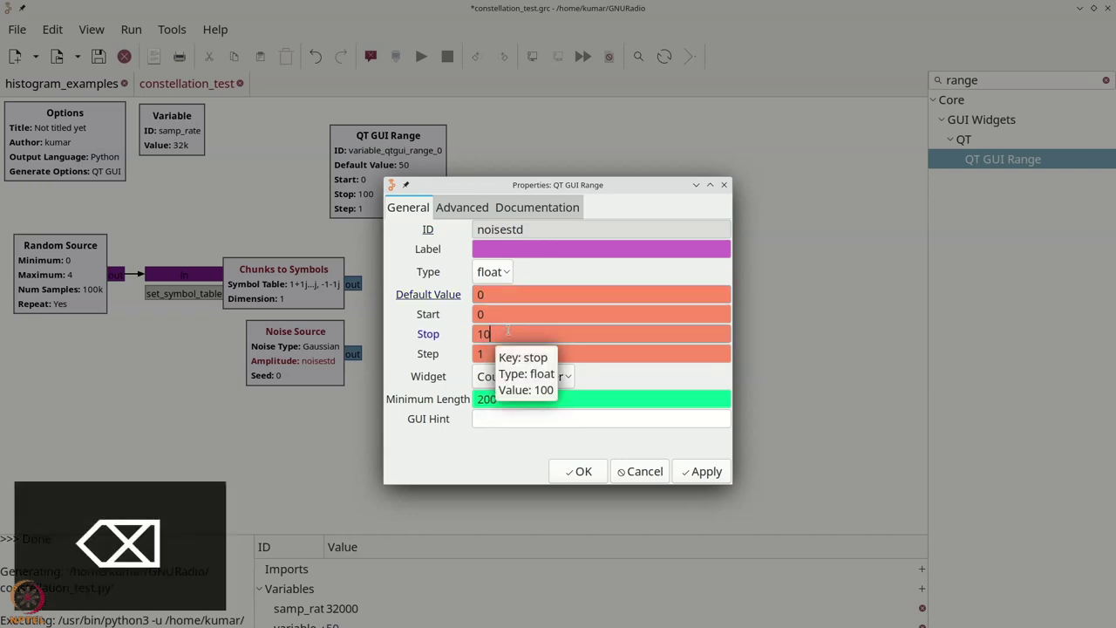
pyautogui.press('Tab')
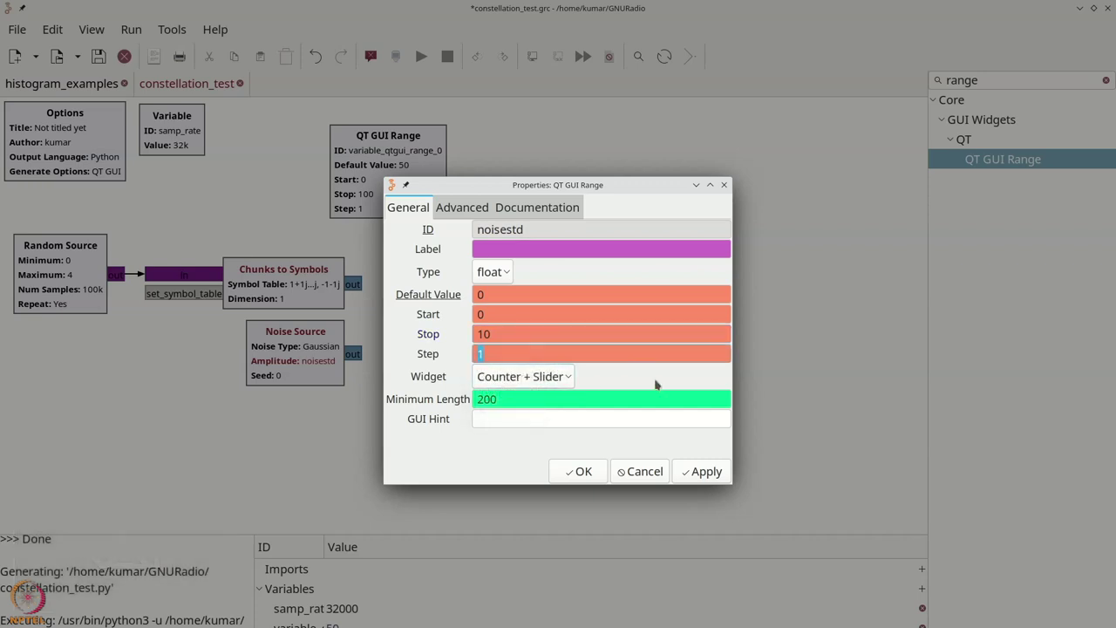
pyautogui.write('0.0')
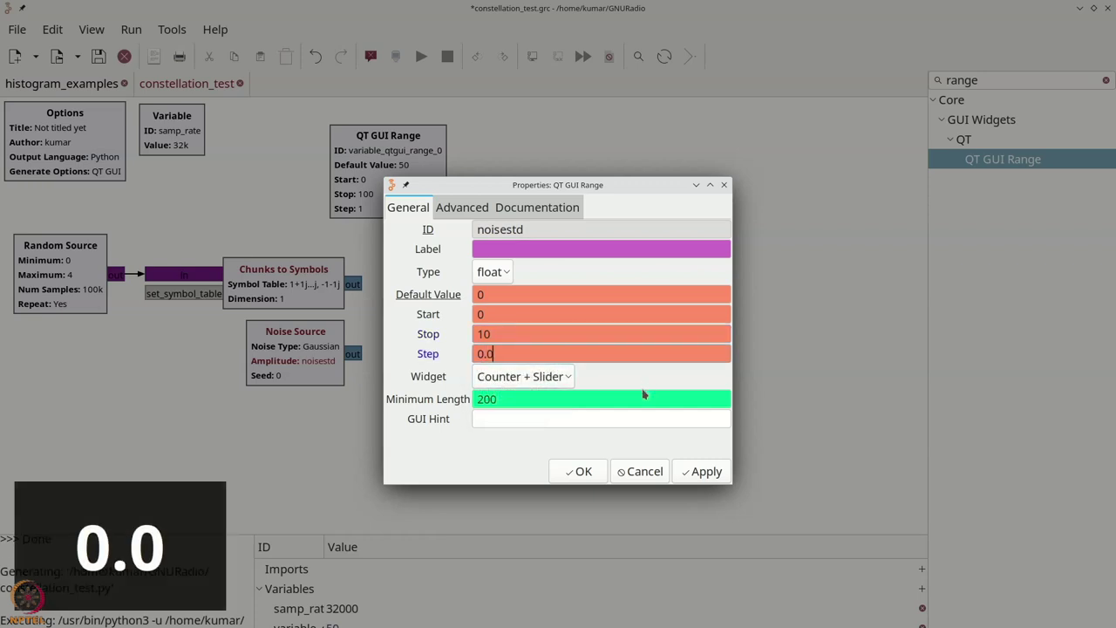
pyautogui.write('1')
pyautogui.click(581, 471)
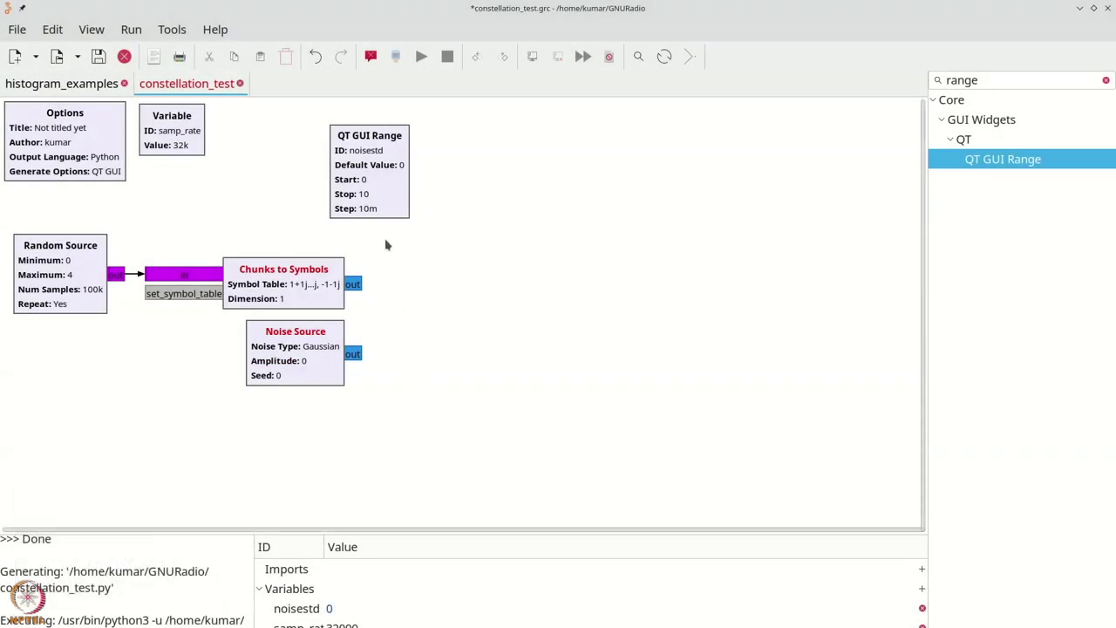
# Step: Search the block library for "add" and place an Add block after the Chunks to Symbols and Noise Source blocks
pyautogui.click(307, 330)
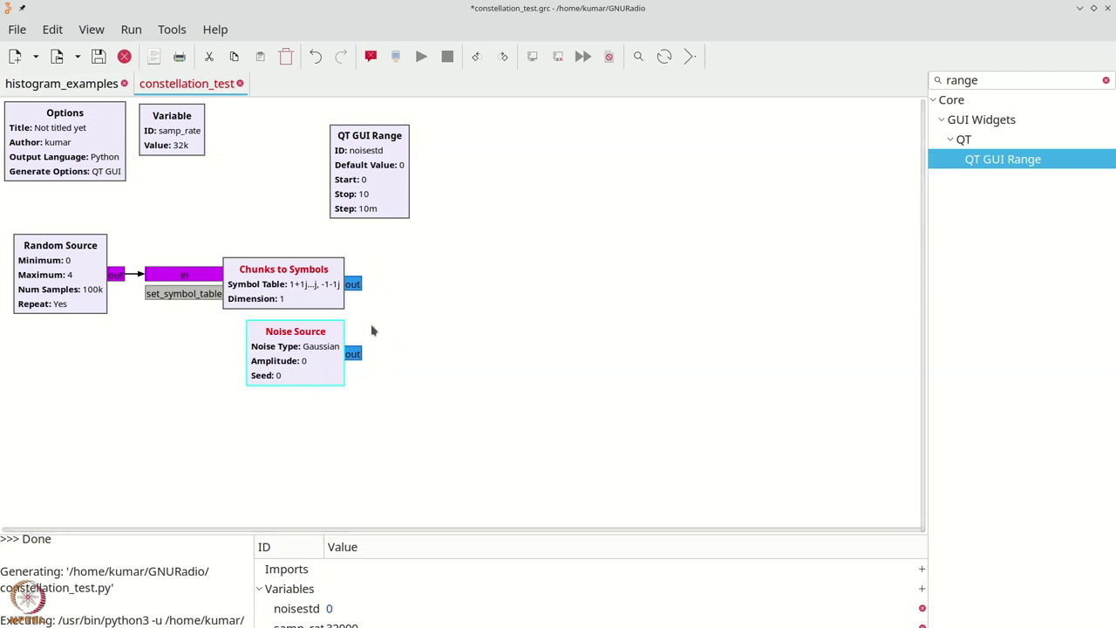
pyautogui.hotkey('ctrl', 'f')
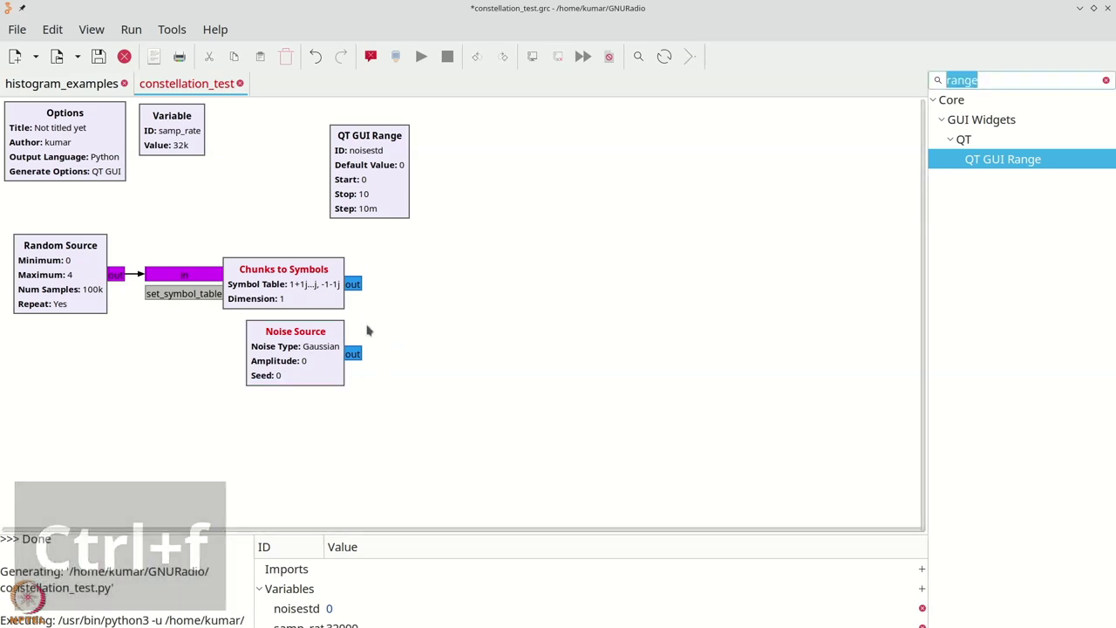
pyautogui.write('add')
pyautogui.moveTo(966, 158); pyautogui.dragTo(415, 318)
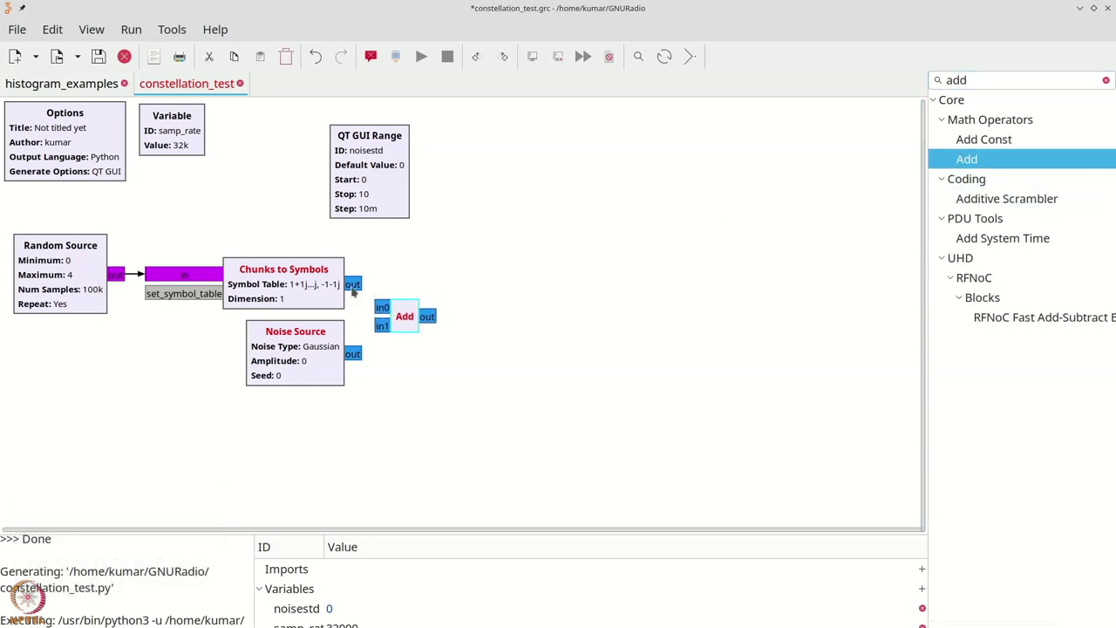
# Step: Connect the Chunks to Symbols output to the Add block's in0 and the Noise Source output to in1
pyautogui.click(353, 288)
pyautogui.click(381, 310)
pyautogui.click(361, 351)
pyautogui.click(382, 326)
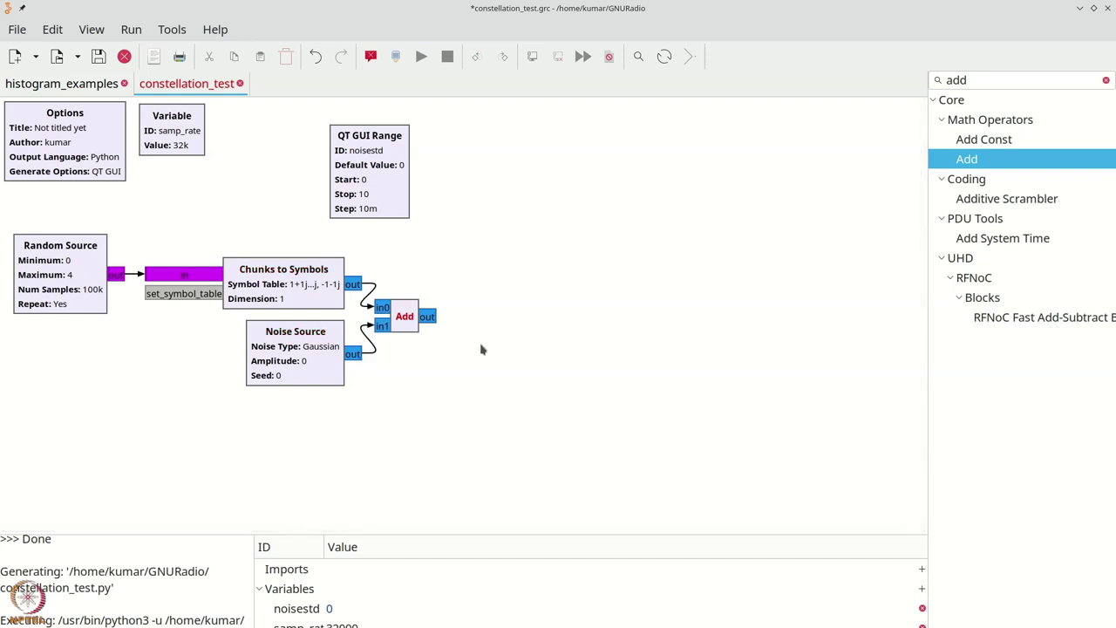
# Step: Search the block library for "thro", add a Throttle block and connect the Add output to its input
pyautogui.hotkey('ctrl', 'f')
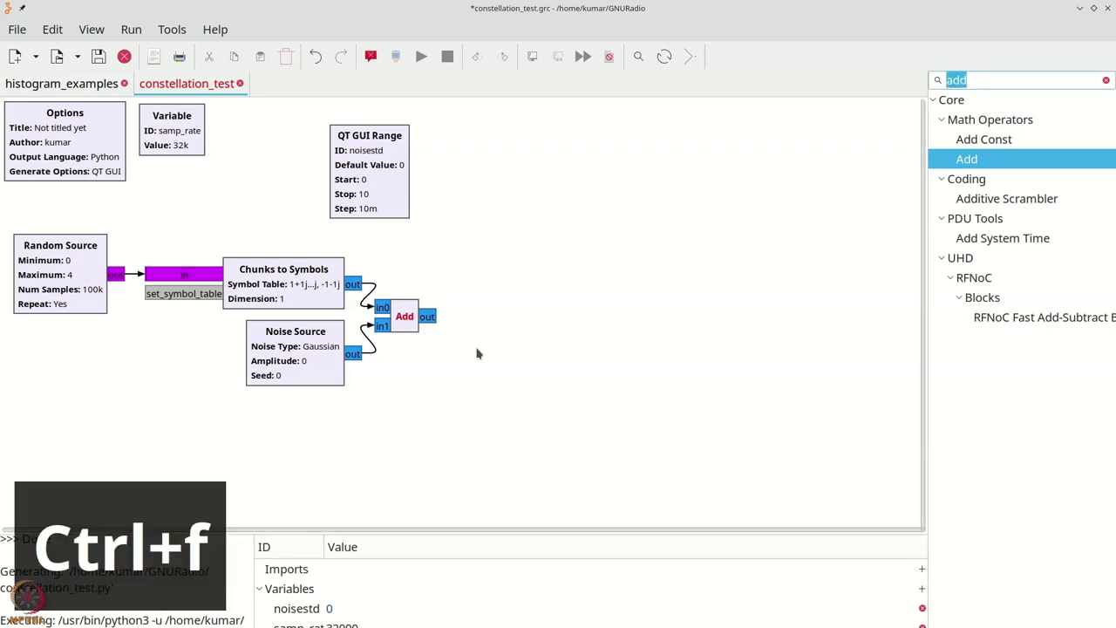
pyautogui.write('thro')
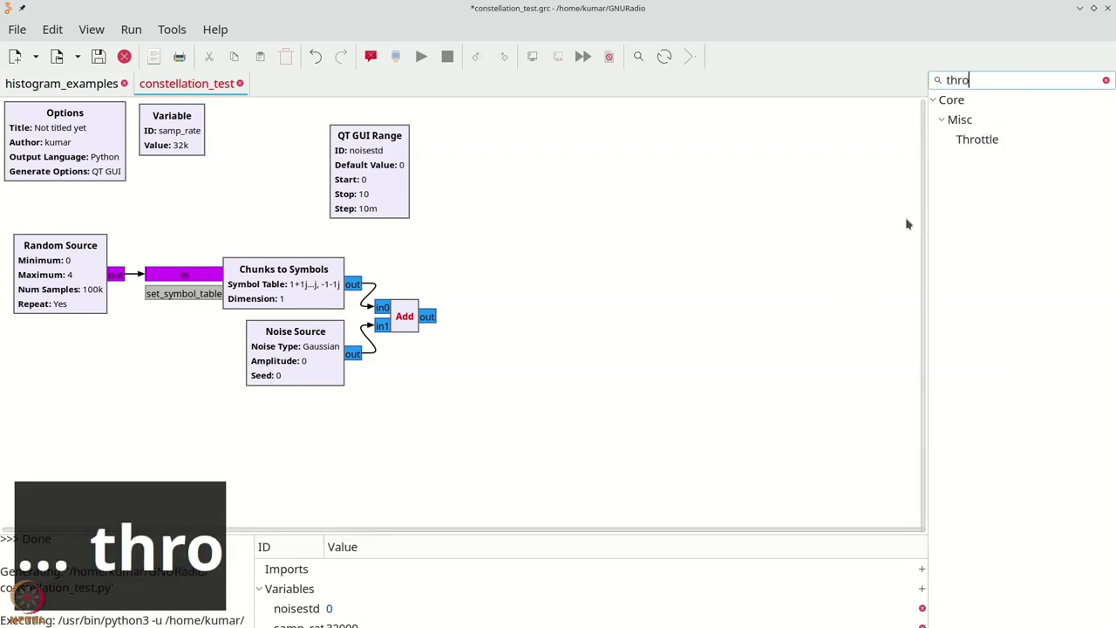
pyautogui.click(992, 144)
pyautogui.moveTo(992, 150); pyautogui.dragTo(489, 307)
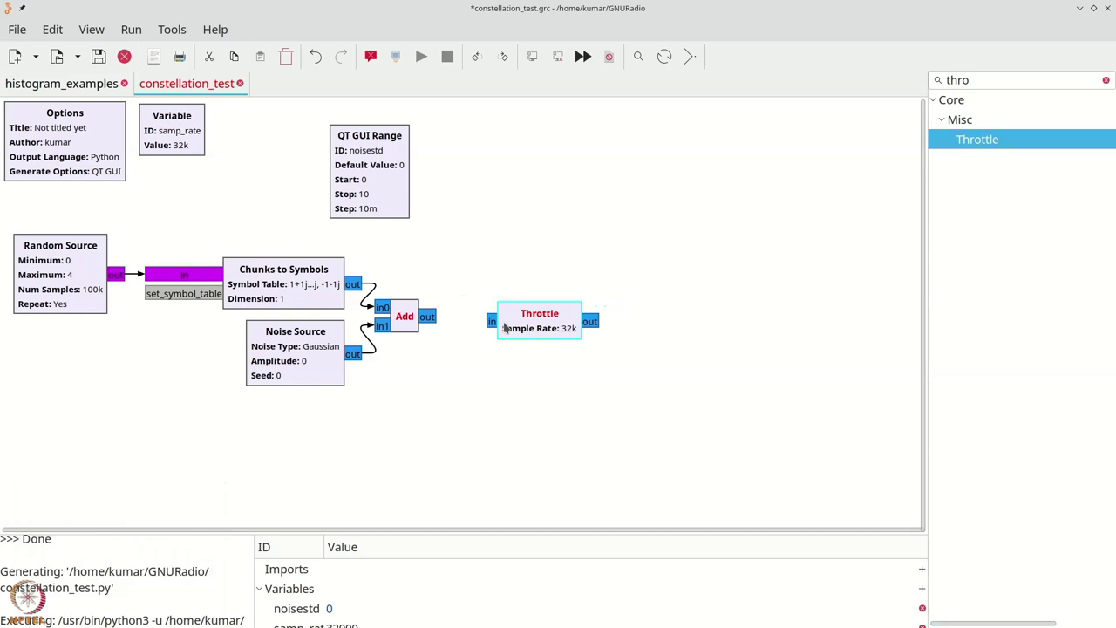
pyautogui.click(428, 316)
pyautogui.click(477, 318)
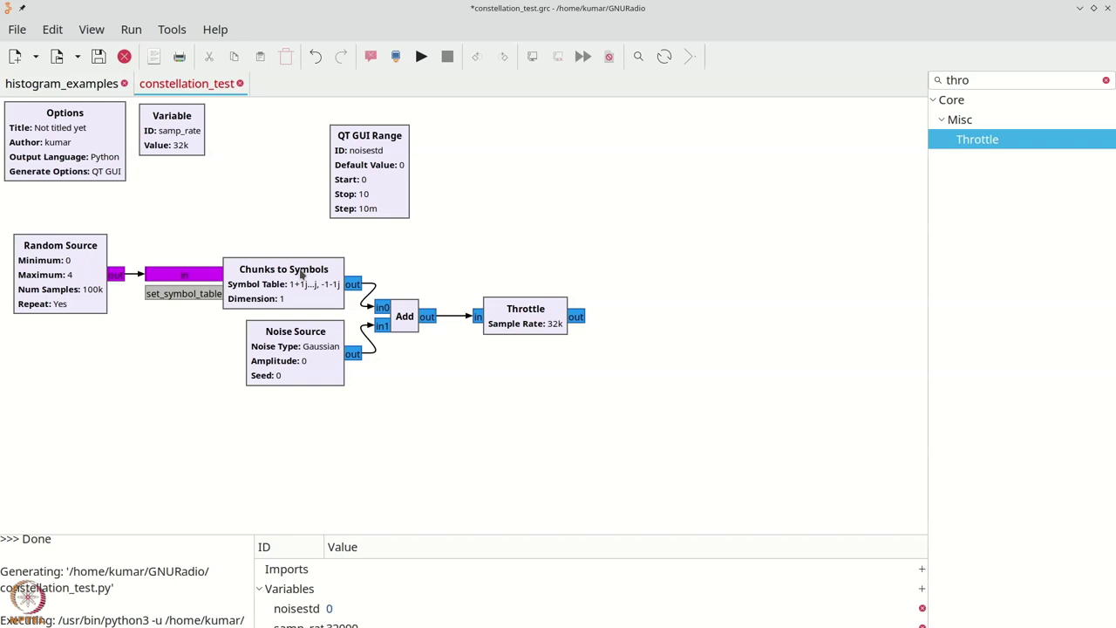
# Step: Search the block library for "const", add a QT GUI Constellation Sink and connect the Throttle output to its input
pyautogui.hotkey('ctrl', 'f')
pyautogui.write('const')
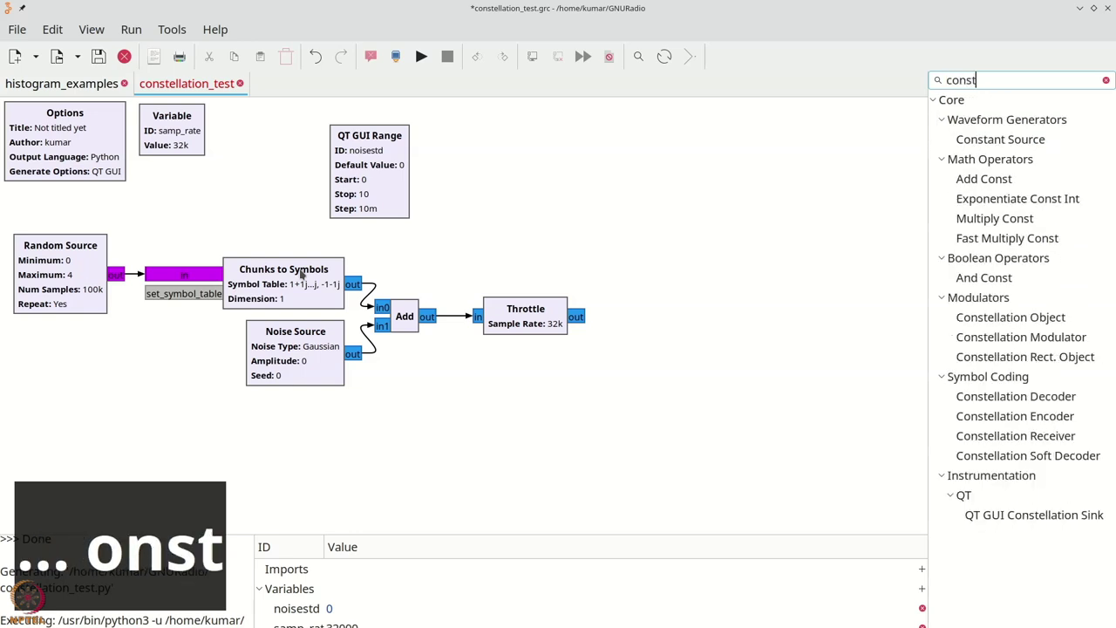
pyautogui.moveTo(970, 515); pyautogui.dragTo(699, 319)
pyautogui.click(583, 328)
pyautogui.click(632, 319)
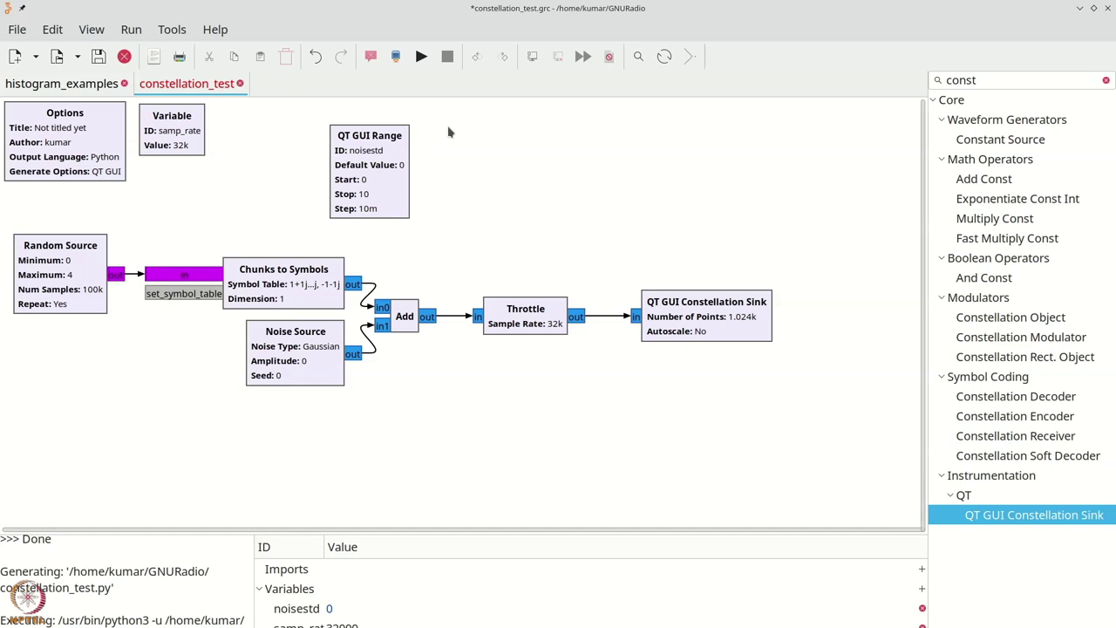
# Step: Run the flowgraph and examine the constellation plot while raising noisestd to 0.16, closing the plot window when done
pyautogui.click(421, 58)
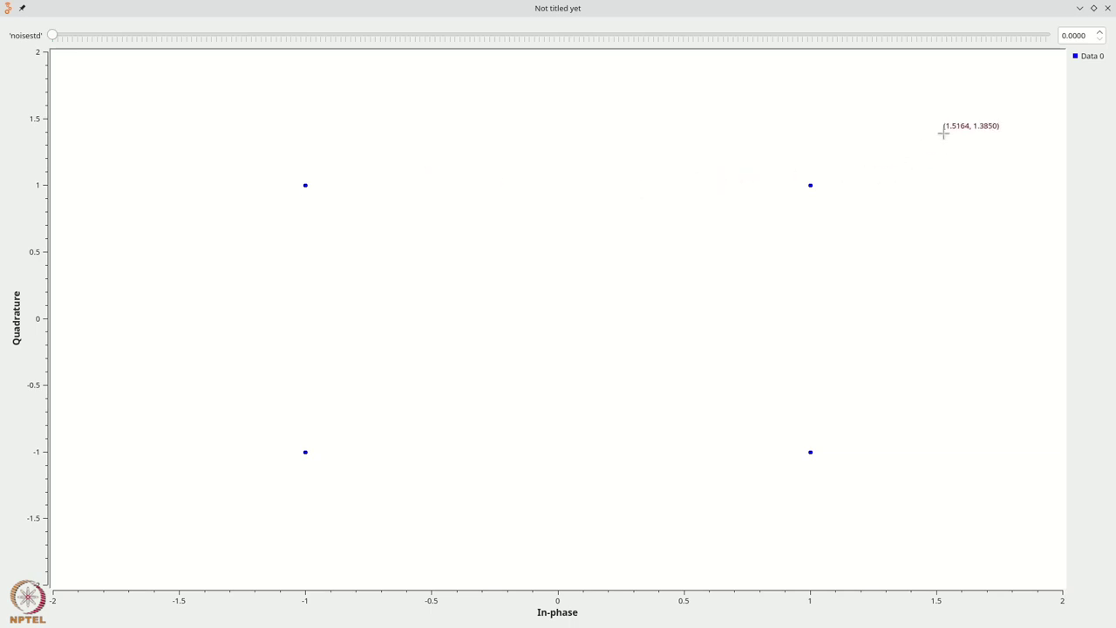
pyautogui.click(1099, 32)
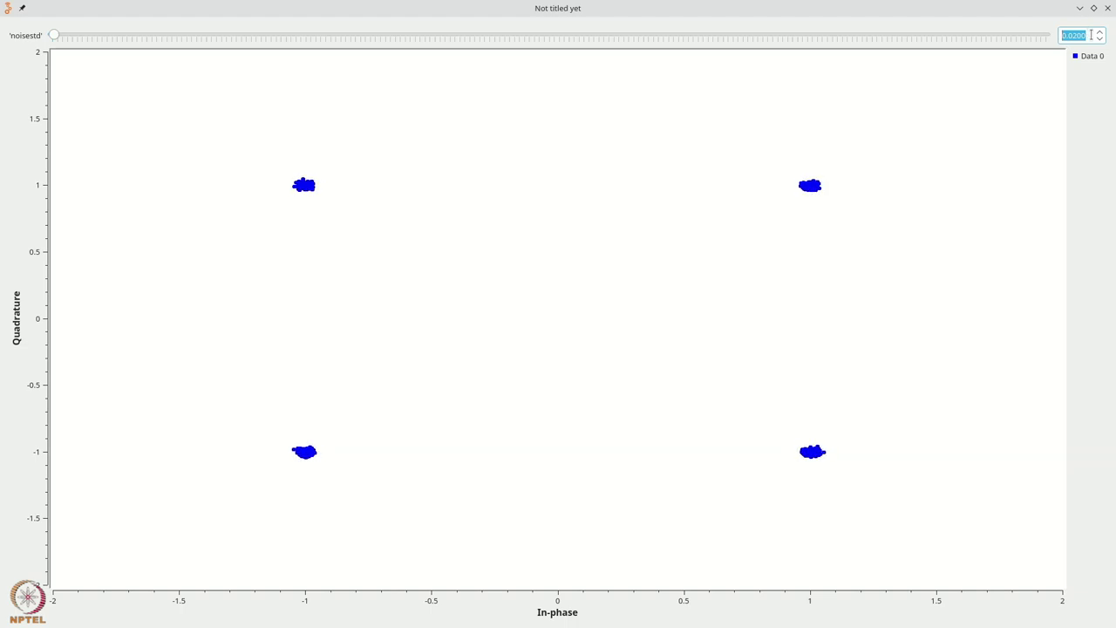
pyautogui.scroll(9, 1098, 35)
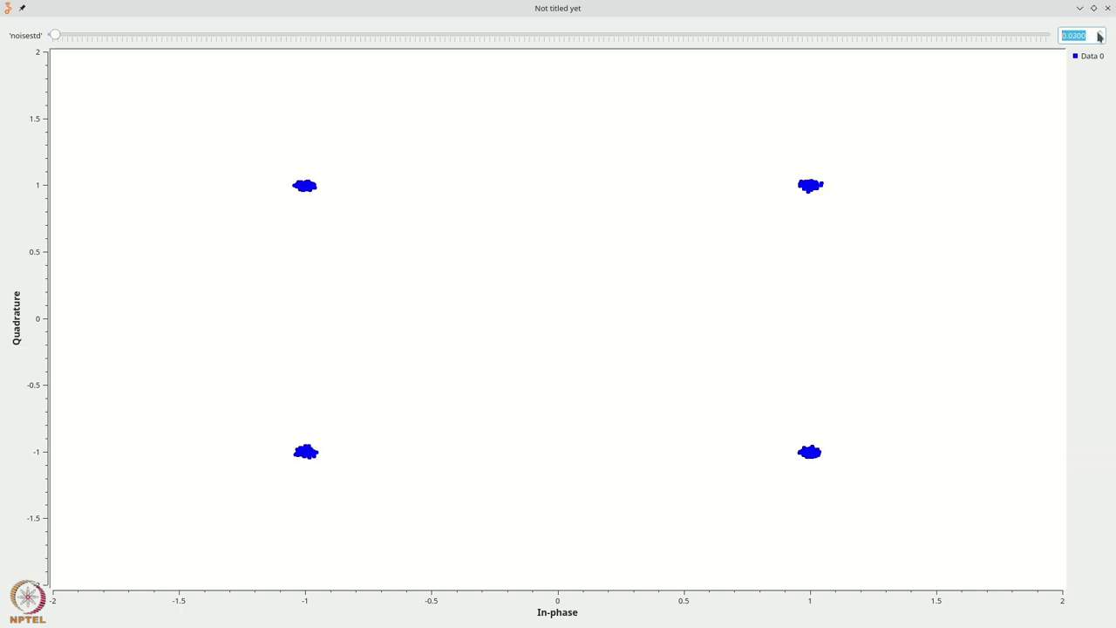
pyautogui.scroll(5, 1099, 35)
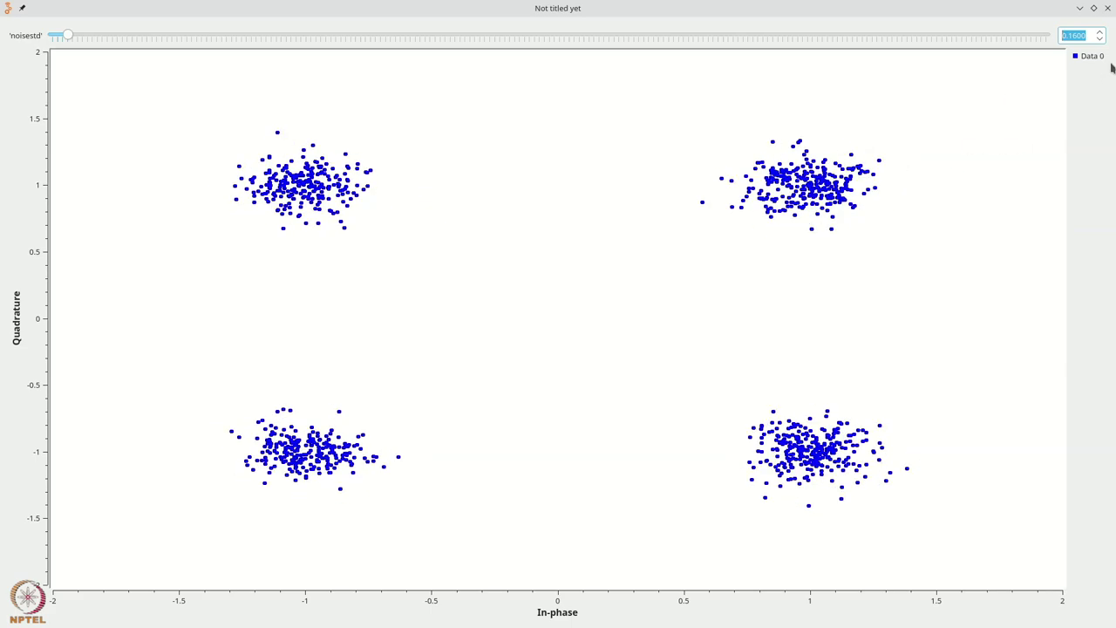
pyautogui.click(1108, 8)
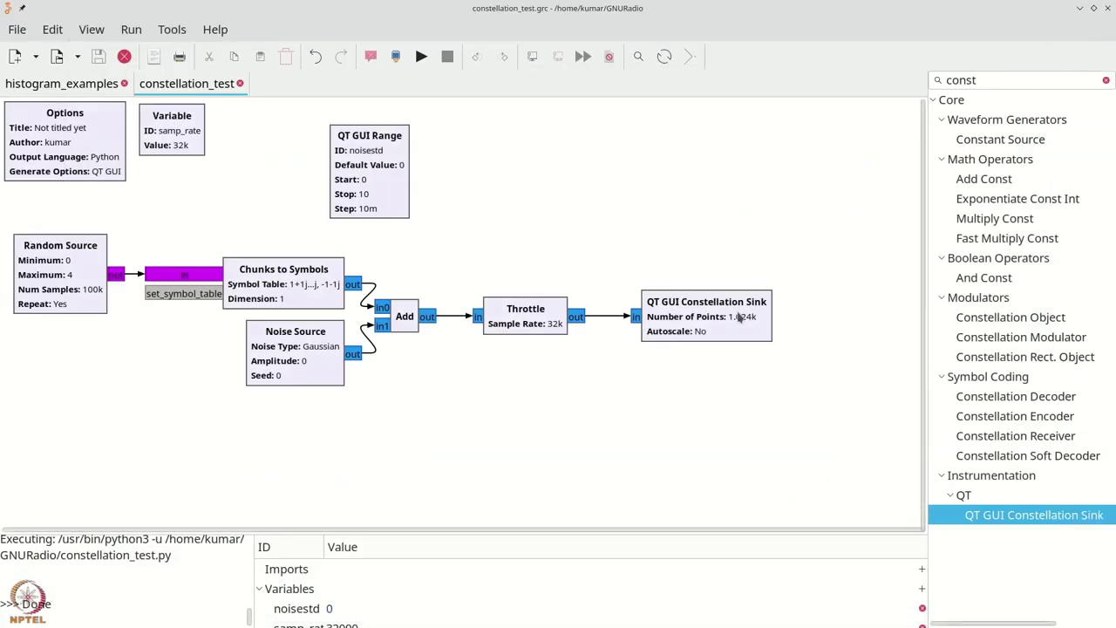
# Step: Configure the QT GUI Constellation Sink with 10240 points, Grid set to Yes and Autoscale set to No
pyautogui.doubleClick(703, 320)
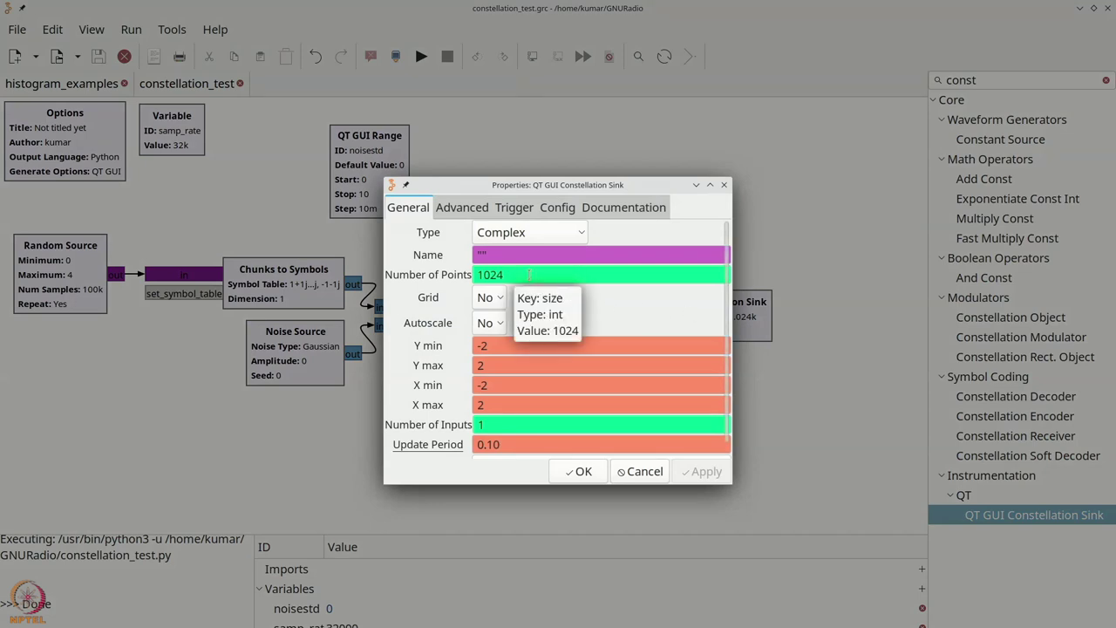
pyautogui.click(529, 274)
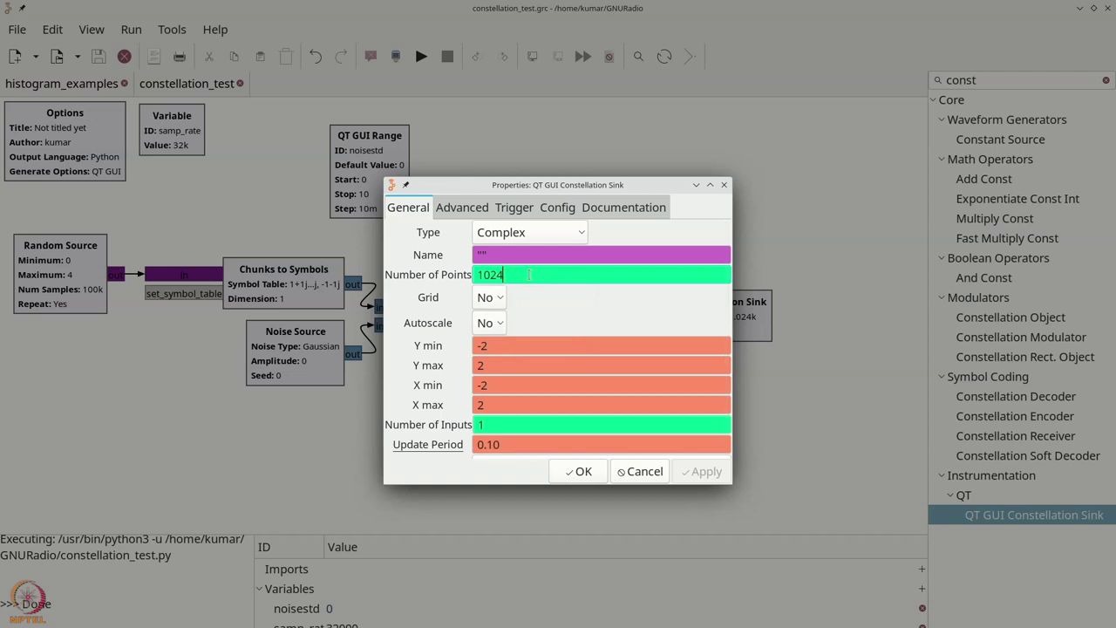
pyautogui.write('0')
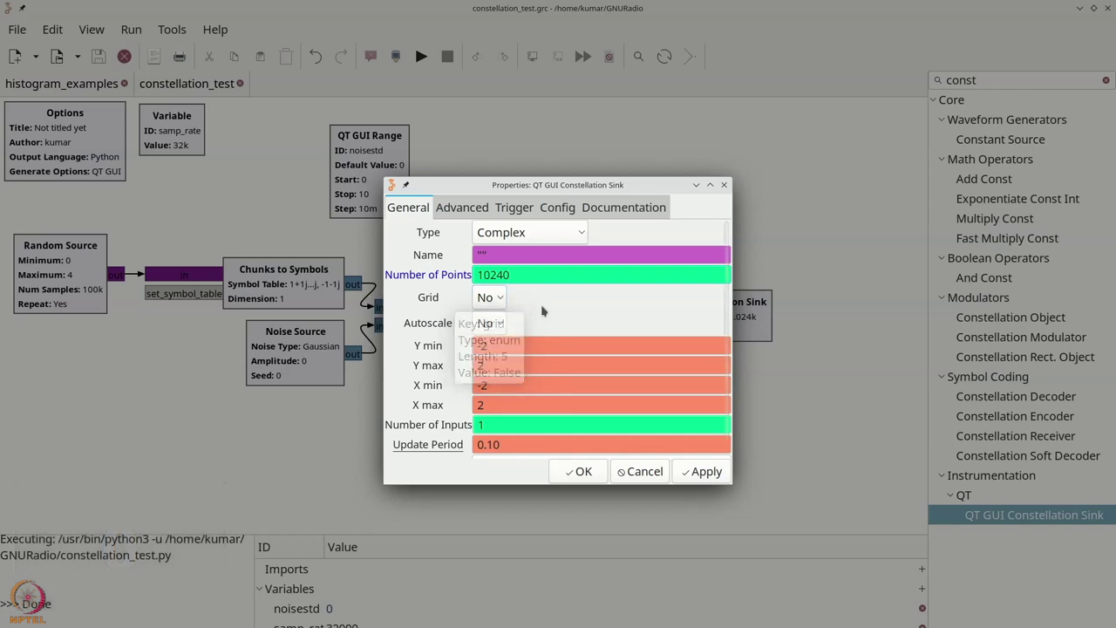
pyautogui.click(499, 298)
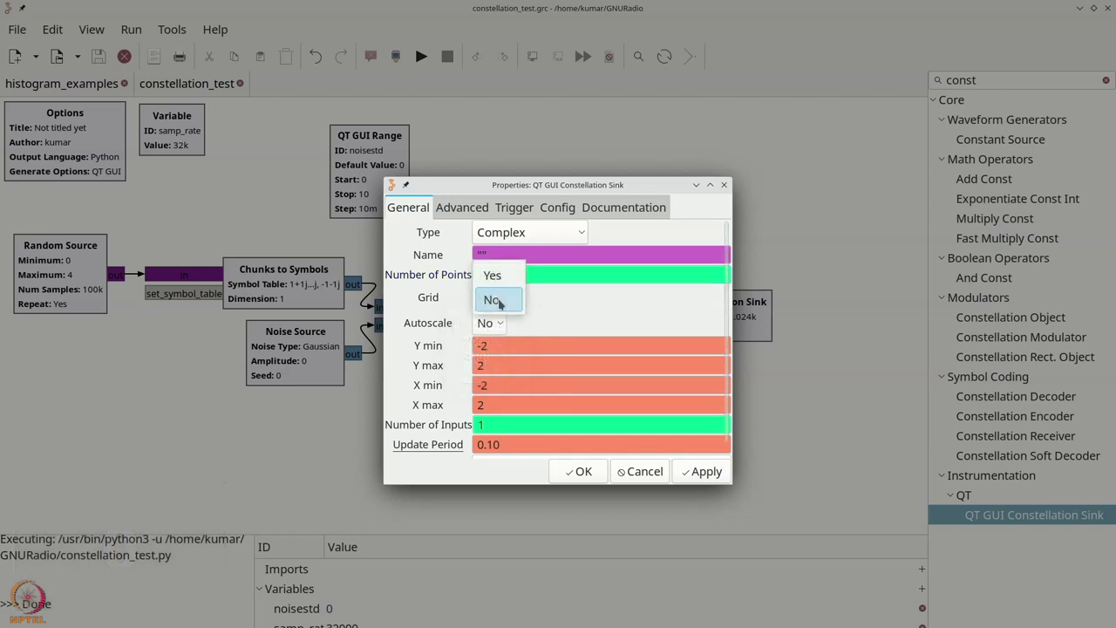
pyautogui.click(494, 276)
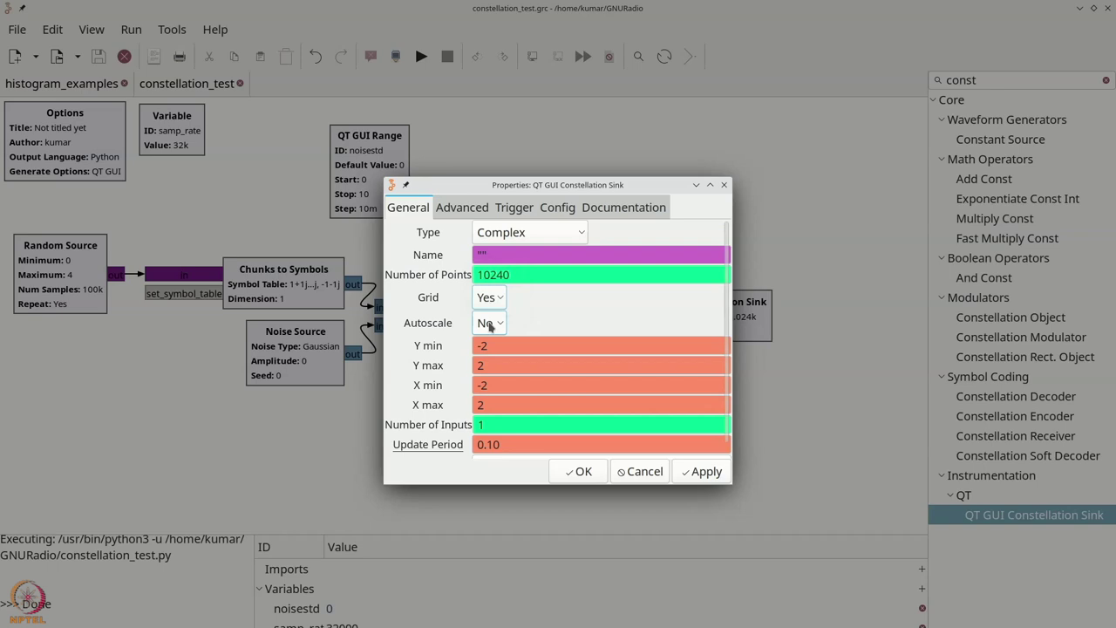
pyautogui.click(488, 322)
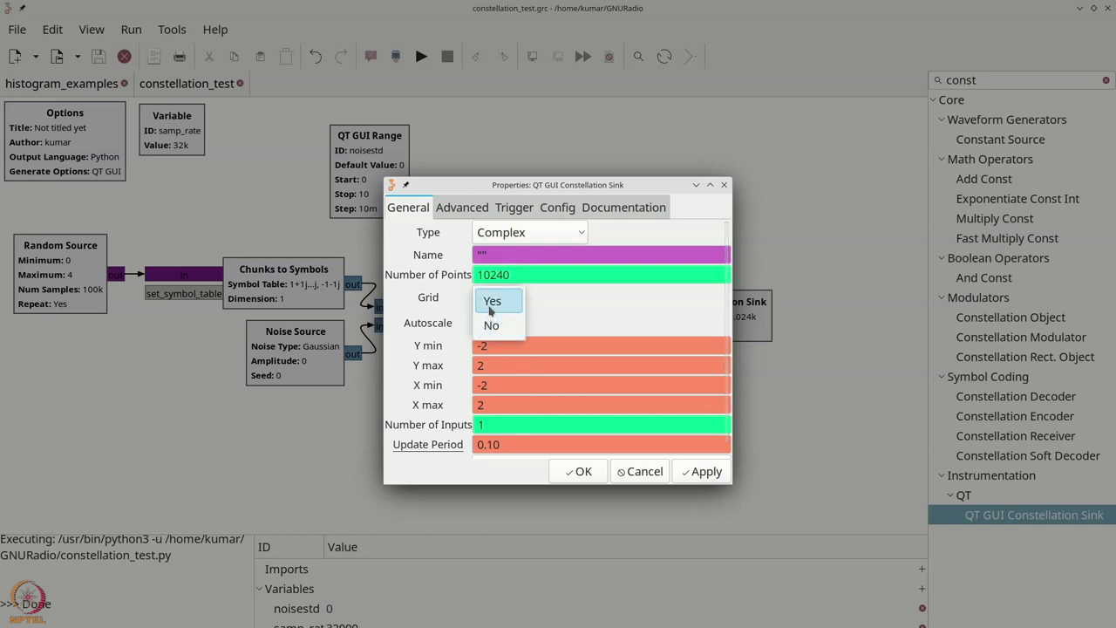
pyautogui.click(491, 302)
pyautogui.click(501, 321)
pyautogui.click(497, 349)
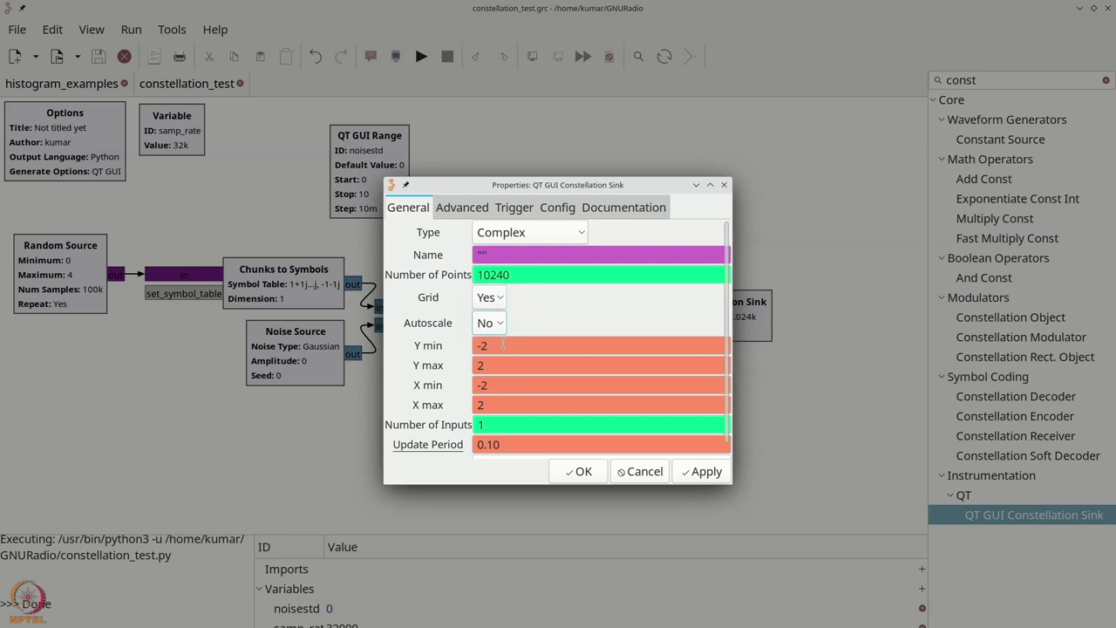
pyautogui.click(577, 472)
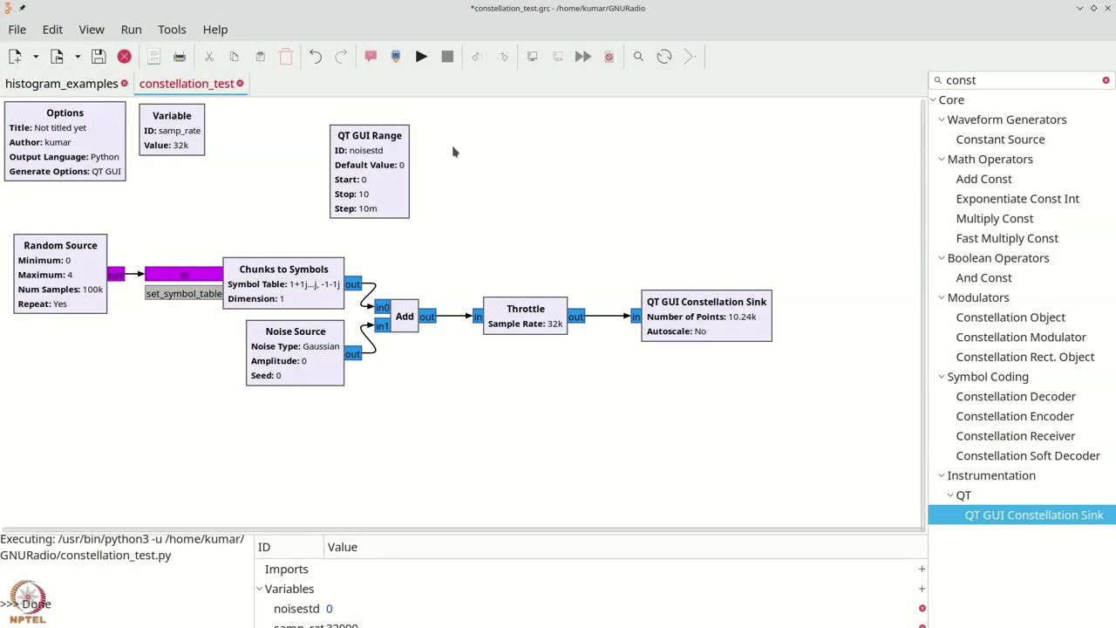
# Step: Run the flowgraph and examine how the constellation clusters spread while raising noisestd to 0.39
pyautogui.click(419, 57)
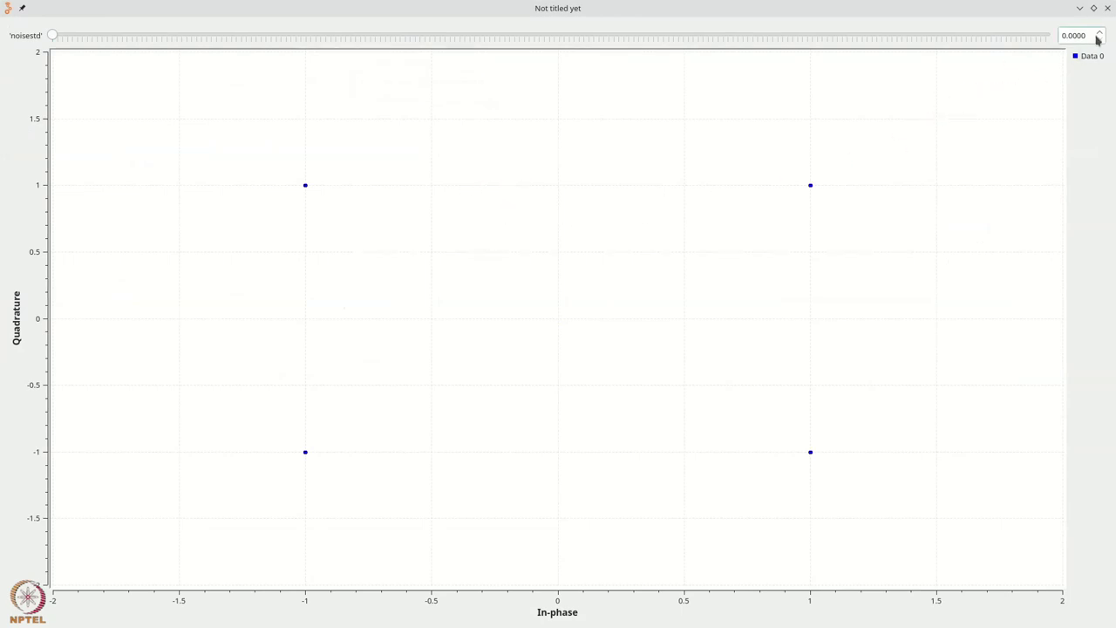
pyautogui.click(1100, 32)
pyautogui.click(1099, 32)
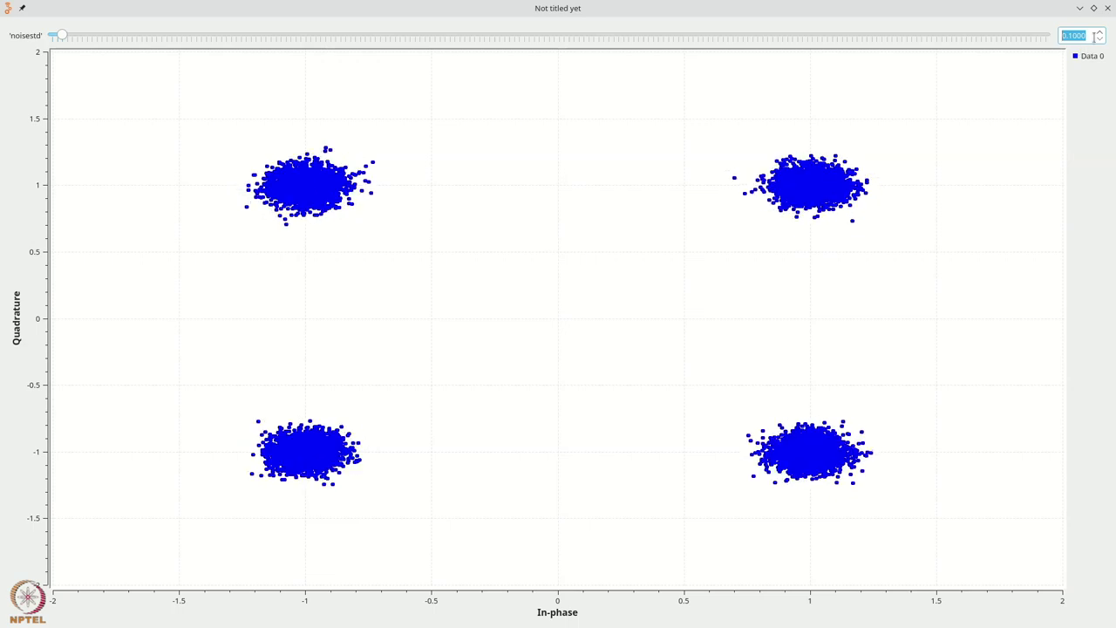
pyautogui.scroll(11, 1101, 35)
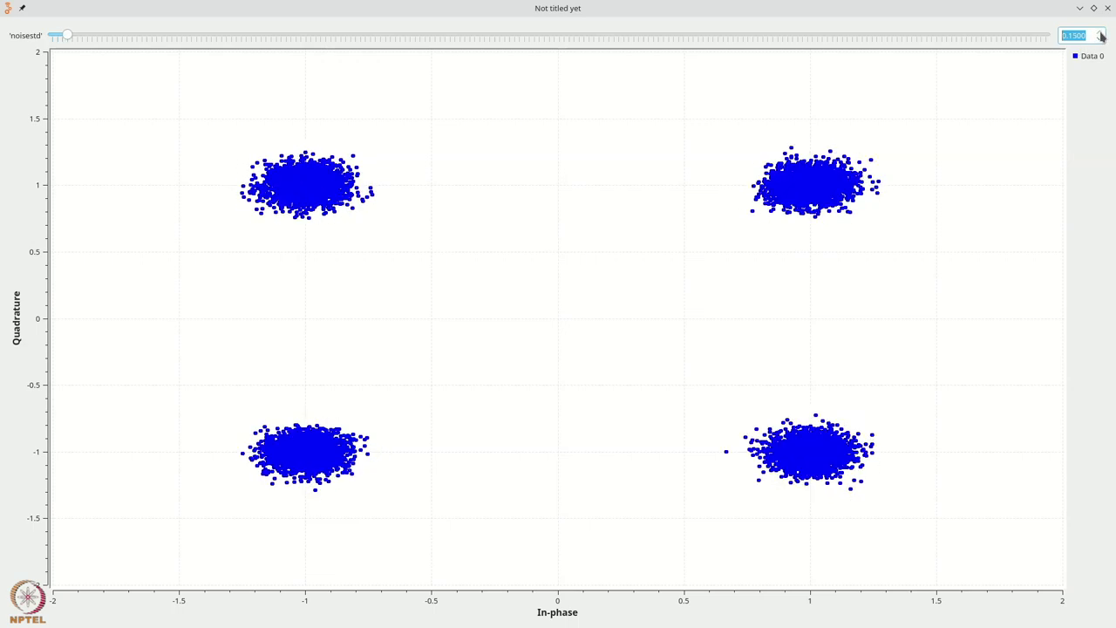
pyautogui.scroll(10, 1101, 35)
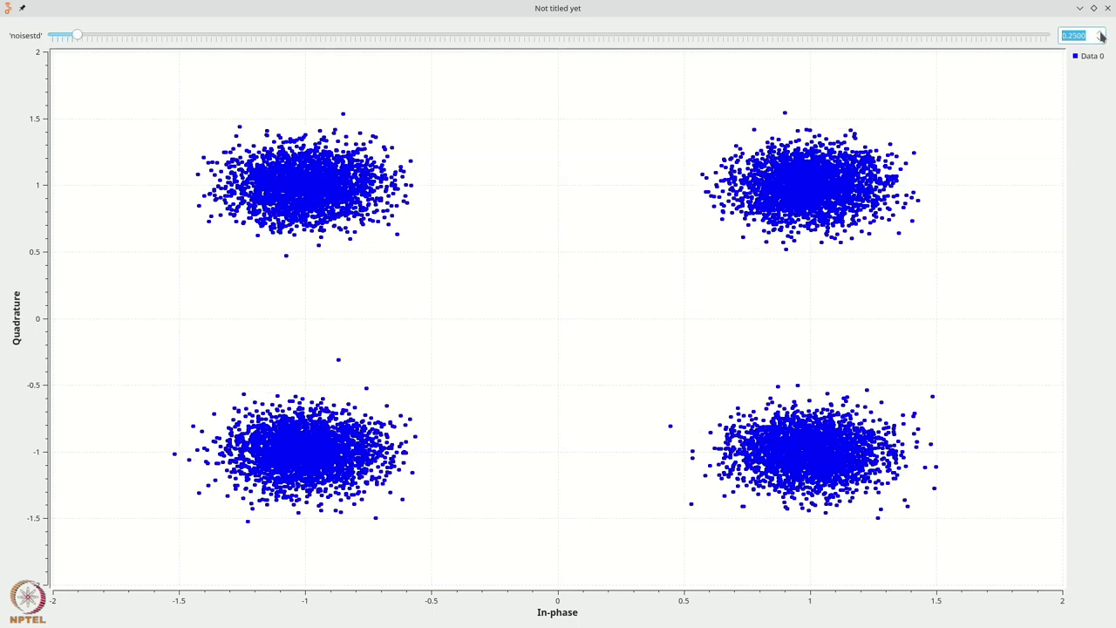
pyautogui.scroll(6, 1101, 35)
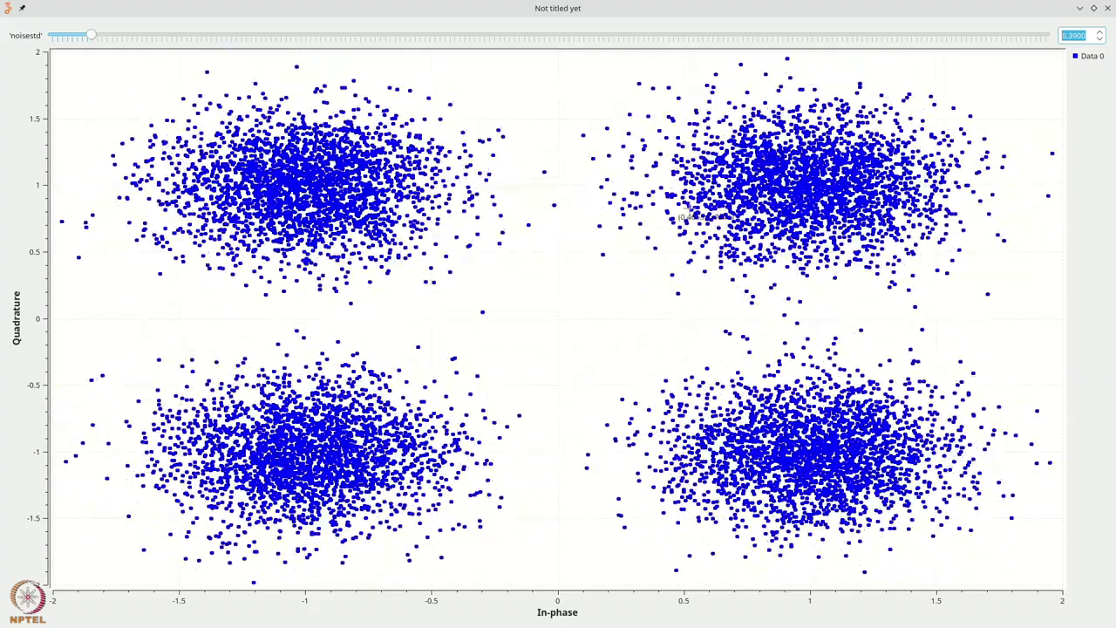
# Step: Raise noisestd further to 0.67, examine the overlap between the constellation clusters and close the plot window
pyautogui.click(1101, 33)
pyautogui.click(1101, 33)
pyautogui.click(1100, 33)
pyautogui.click(1101, 33)
pyautogui.click(1100, 34)
pyautogui.click(1101, 33)
pyautogui.click(1100, 34)
pyautogui.click(1101, 34)
pyautogui.click(1099, 35)
pyautogui.click(1099, 36)
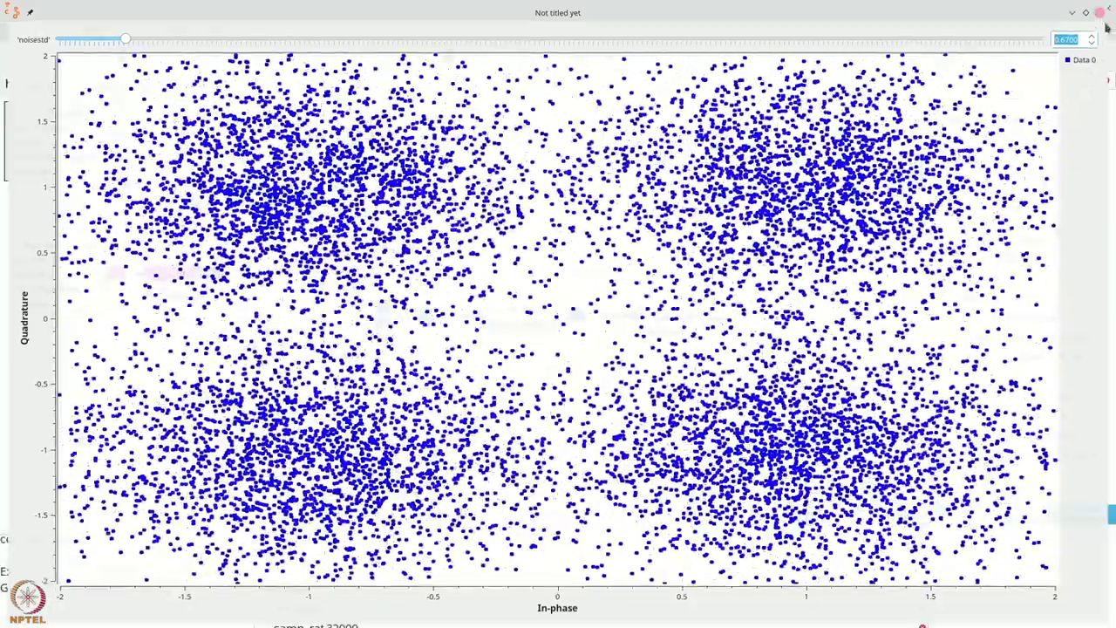
pyautogui.click(1107, 8)
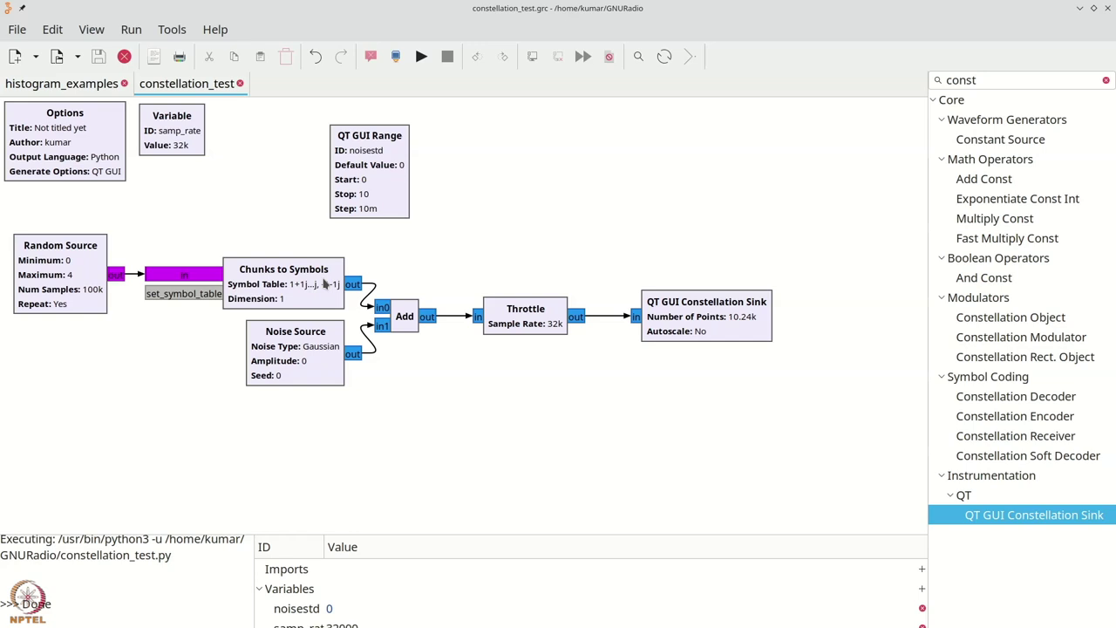
# Step: Delete the Chunks to Symbols block, search the block library for "constella" and add a Constellation Object below the Random Source
pyautogui.click(323, 284)
pyautogui.press('Delete')
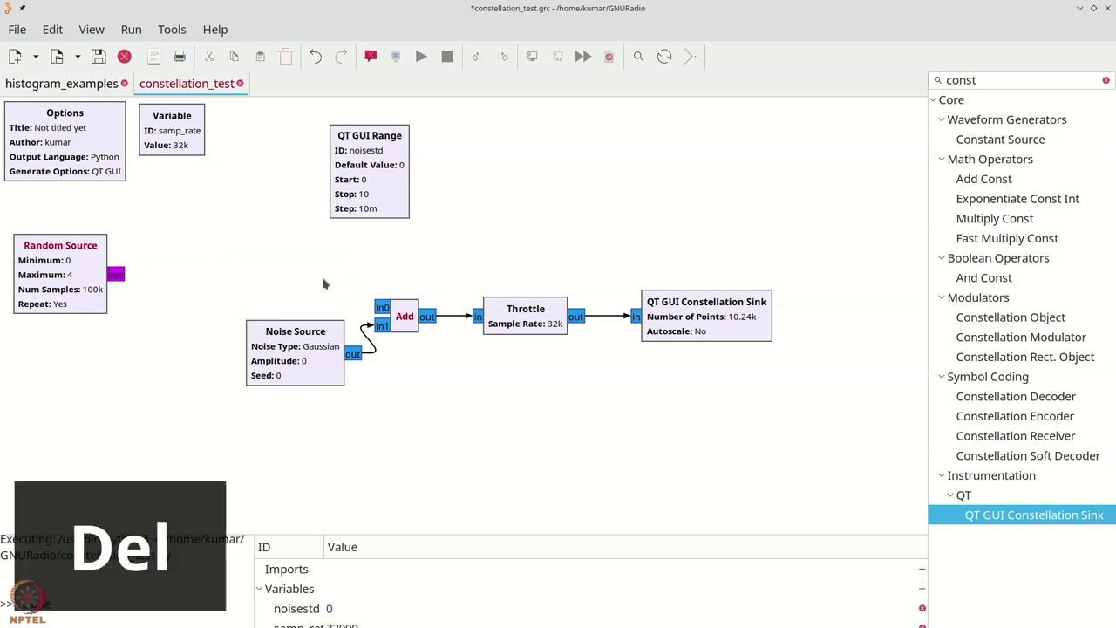
pyautogui.hotkey('ctrl', 'f')
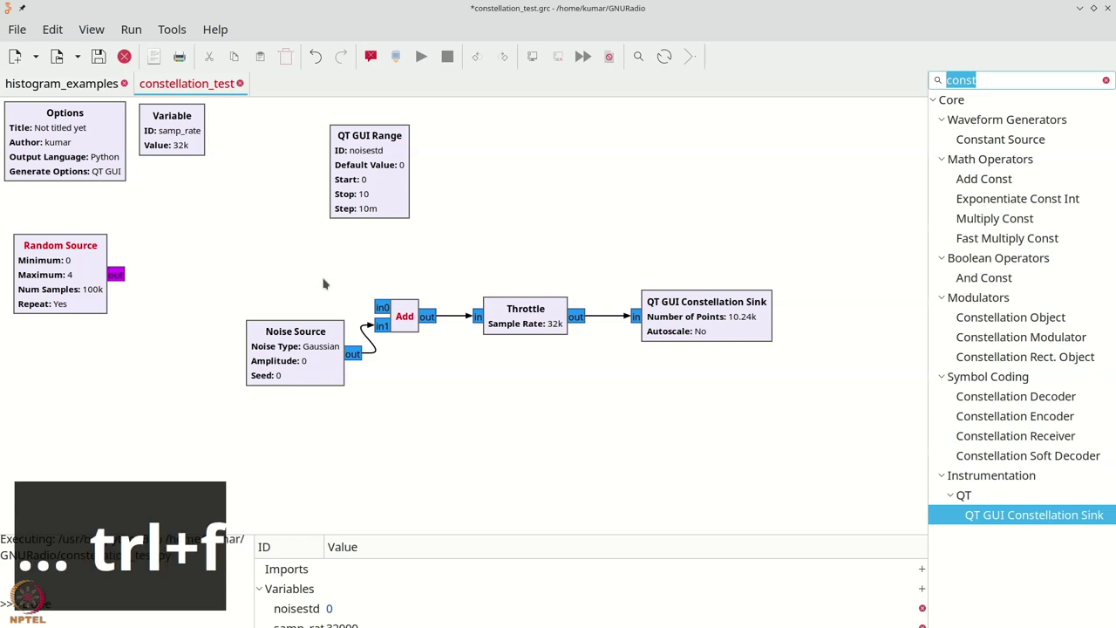
pyautogui.write('constella')
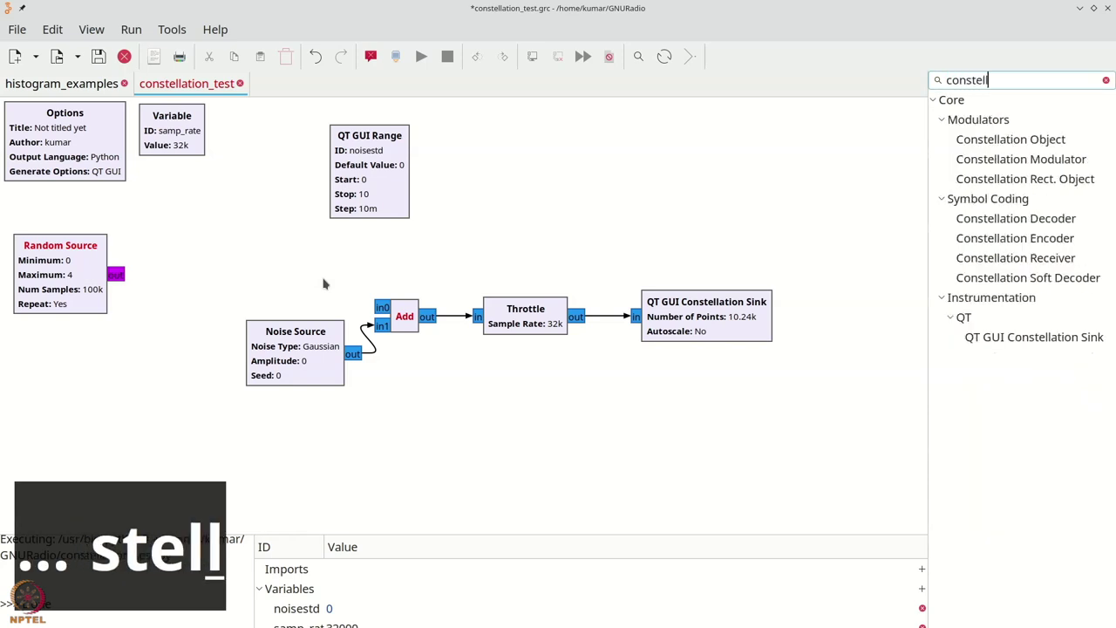
pyautogui.click(963, 147)
pyautogui.moveTo(963, 153); pyautogui.dragTo(143, 412)
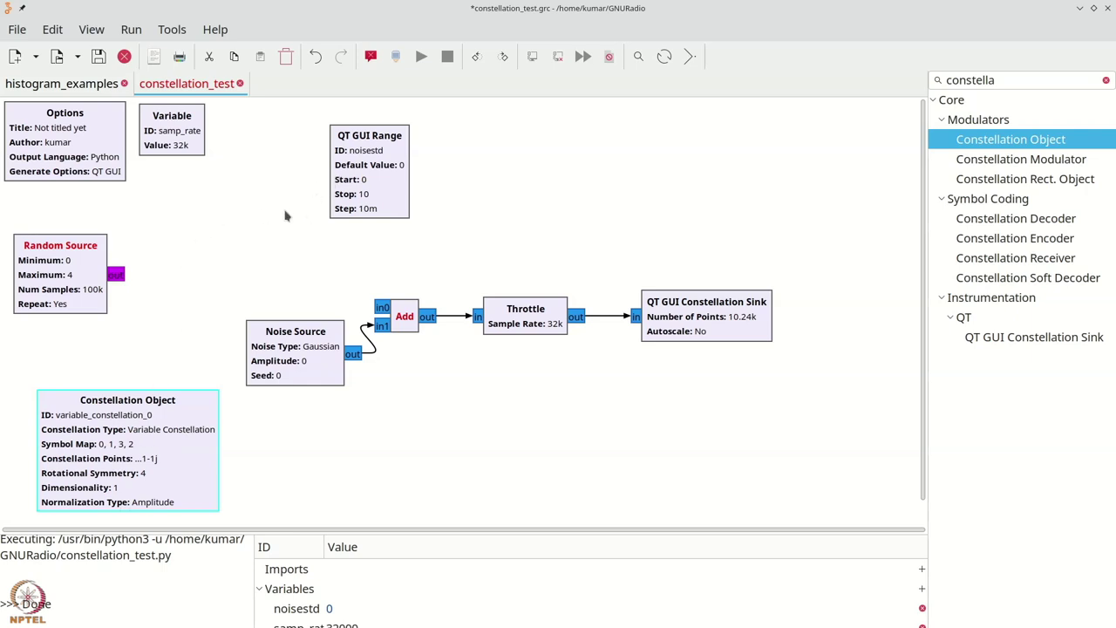
# Step: Open the Constellation Object's properties and review the available constellation types, keeping Variable Constellation selected
pyautogui.doubleClick(144, 425)
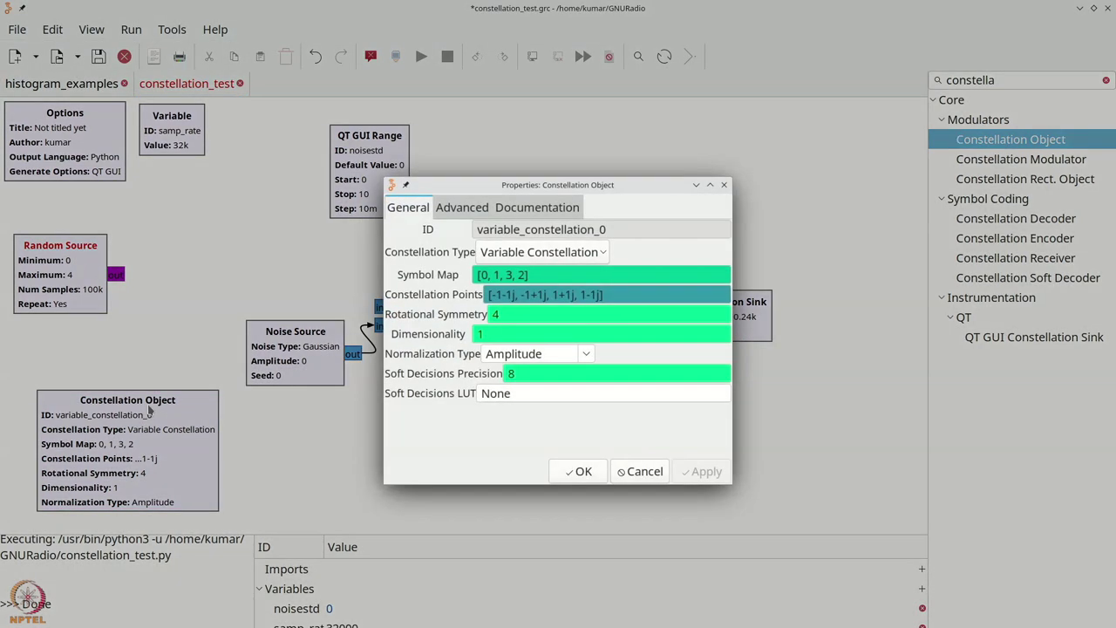
pyautogui.click(522, 251)
pyautogui.click(522, 252)
pyautogui.click(522, 251)
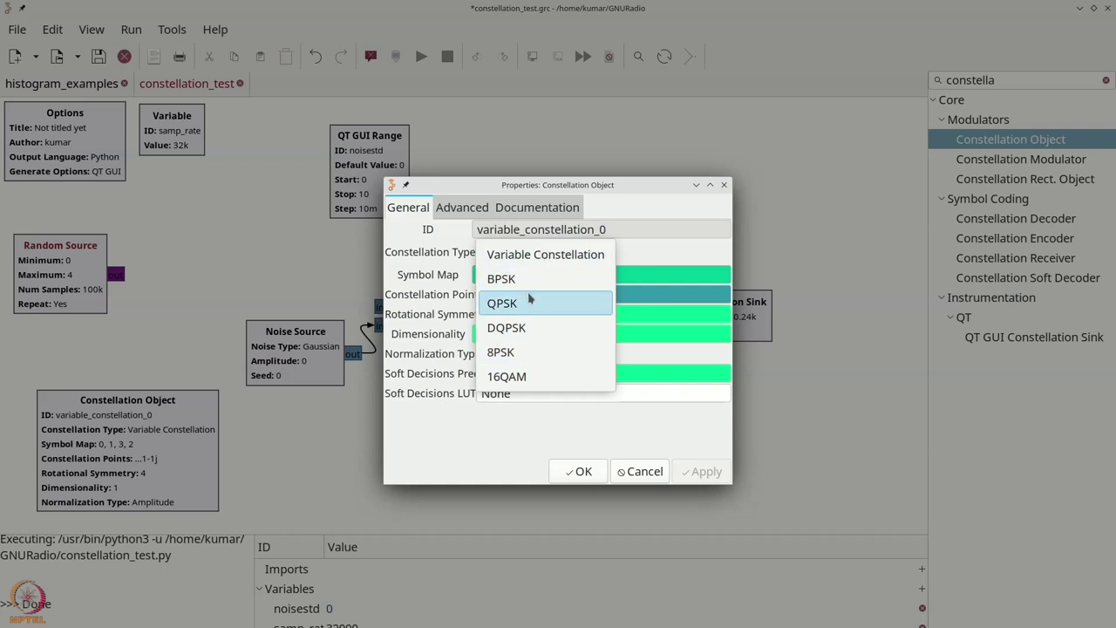
pyautogui.click(538, 260)
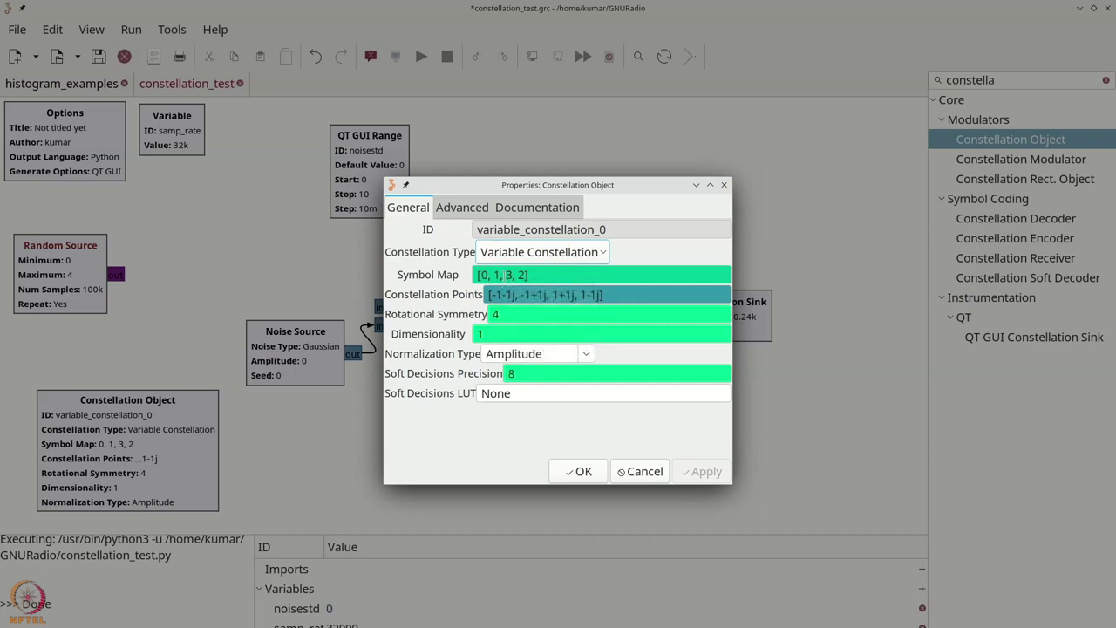
# Step: Examine how the Symbol Map entries correspond to the Constellation Points, and close the Constellation Object's properties
pyautogui.moveTo(493, 275); pyautogui.dragTo(520, 275)
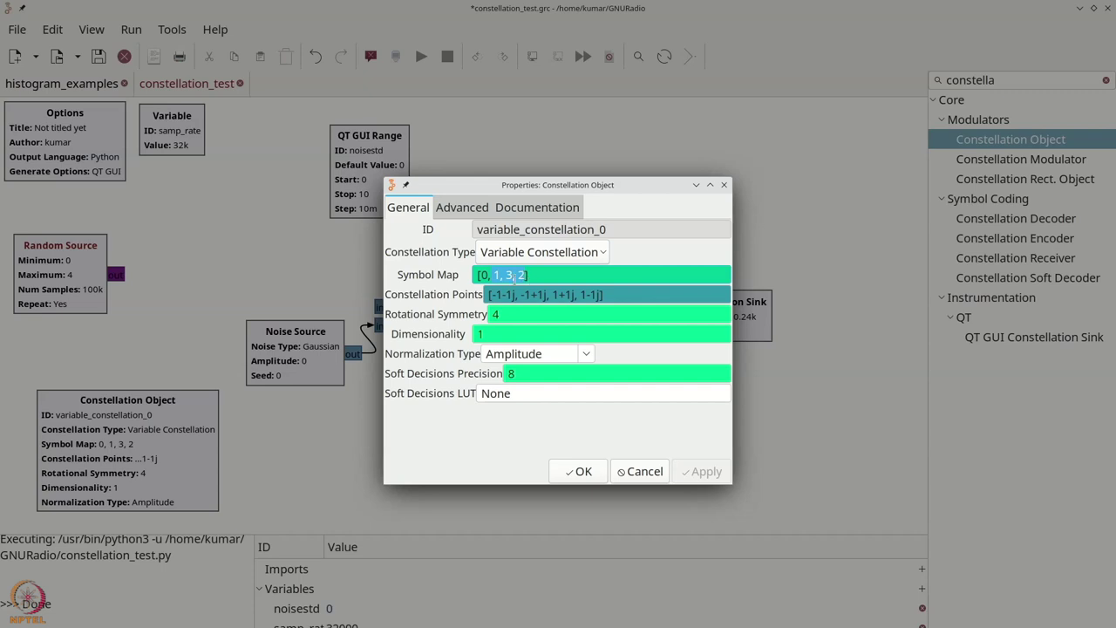
pyautogui.click(525, 274)
pyautogui.moveTo(491, 294); pyautogui.dragTo(517, 294)
pyautogui.click(497, 274)
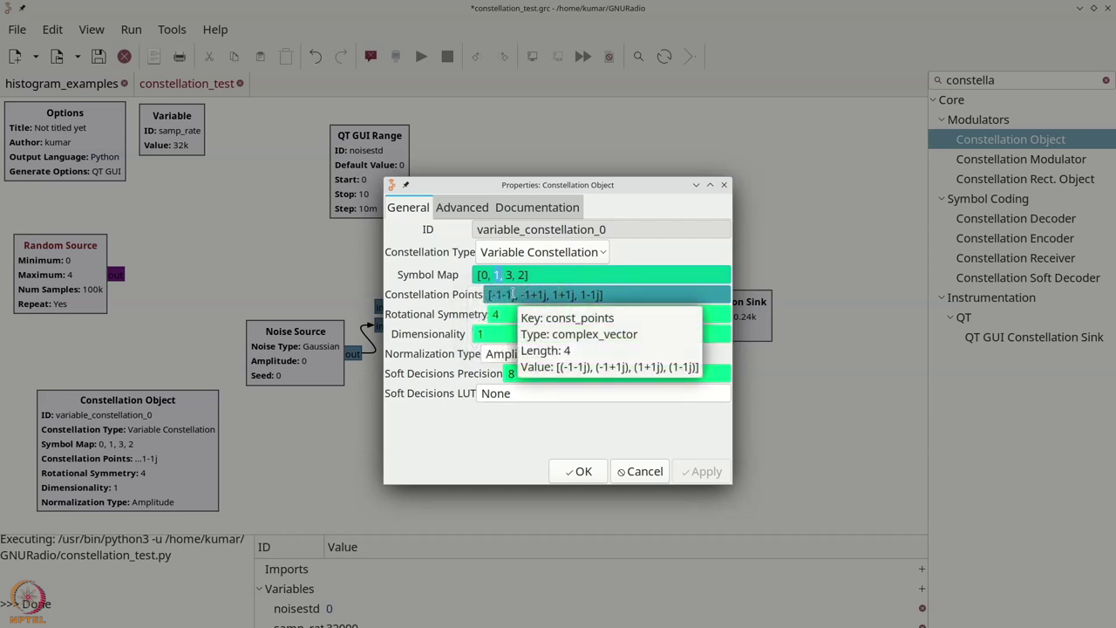
pyautogui.doubleClick(523, 274)
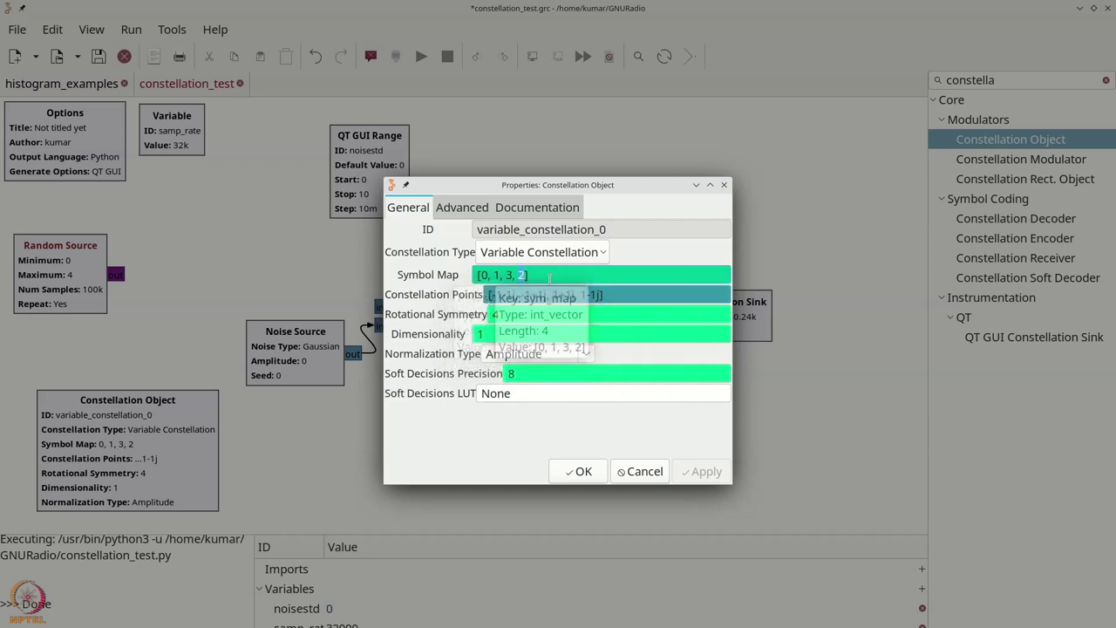
pyautogui.moveTo(602, 295); pyautogui.dragTo(576, 296)
pyautogui.doubleClick(509, 275)
pyautogui.click(577, 295)
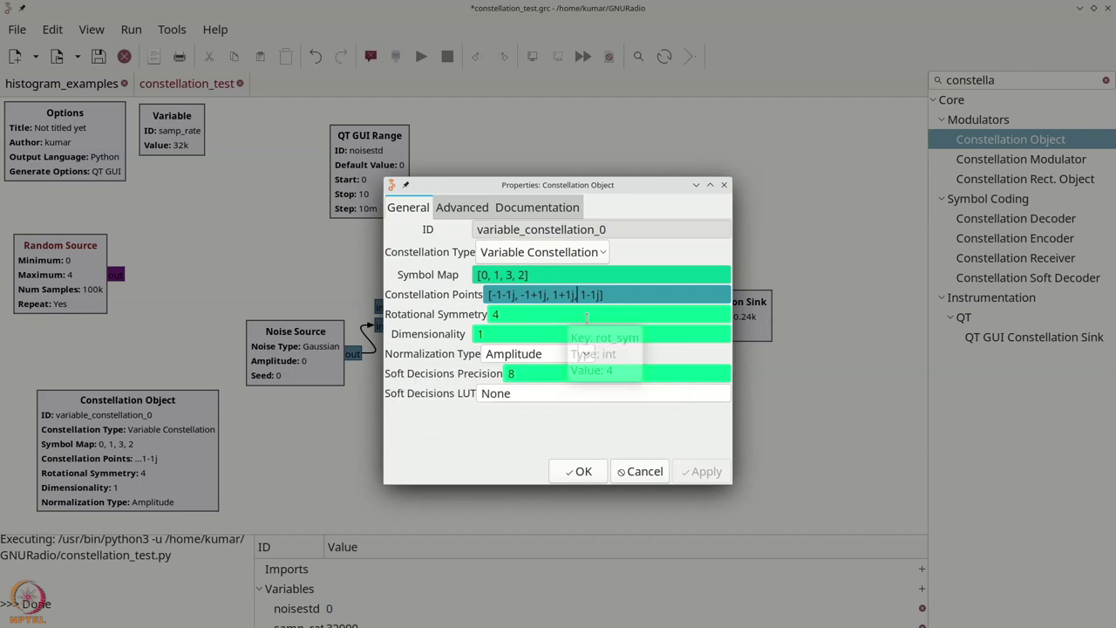
pyautogui.click(579, 470)
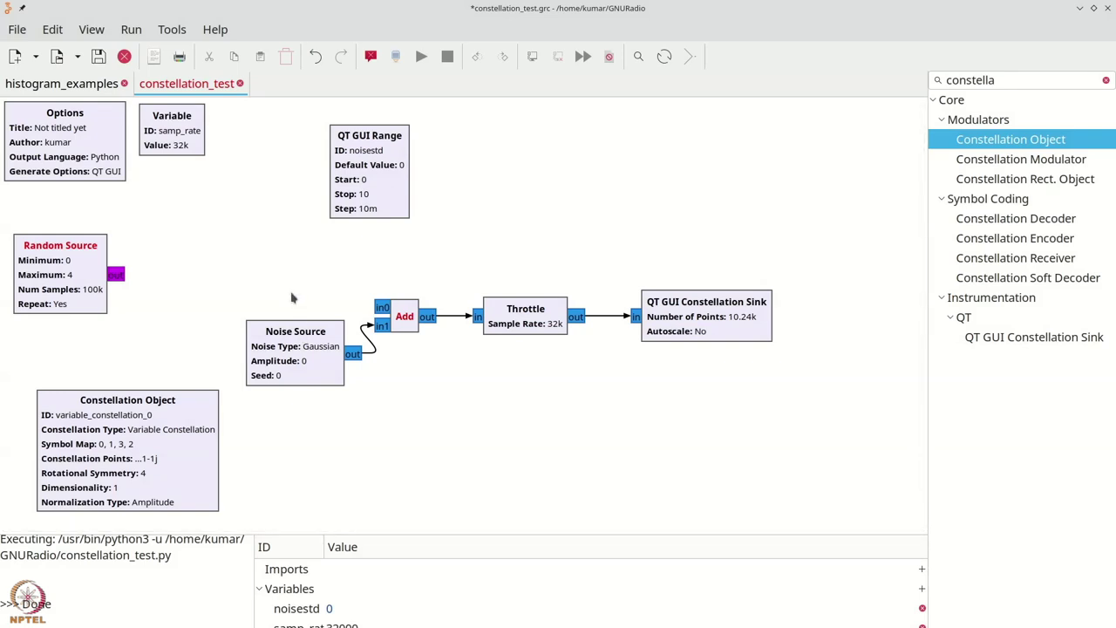
# Step: Search the block library for "conste", add a Constellation Encoder and connect the Random Source output to its input
pyautogui.hotkey('ctrl', 'f')
pyautogui.write('conste')
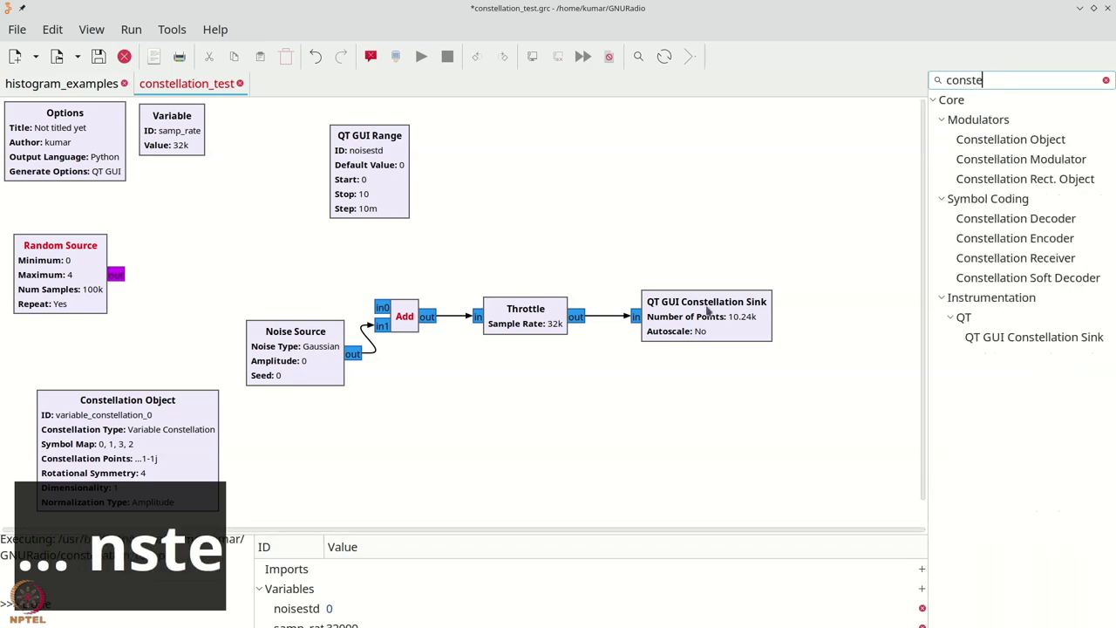
pyautogui.moveTo(1003, 238); pyautogui.dragTo(212, 286)
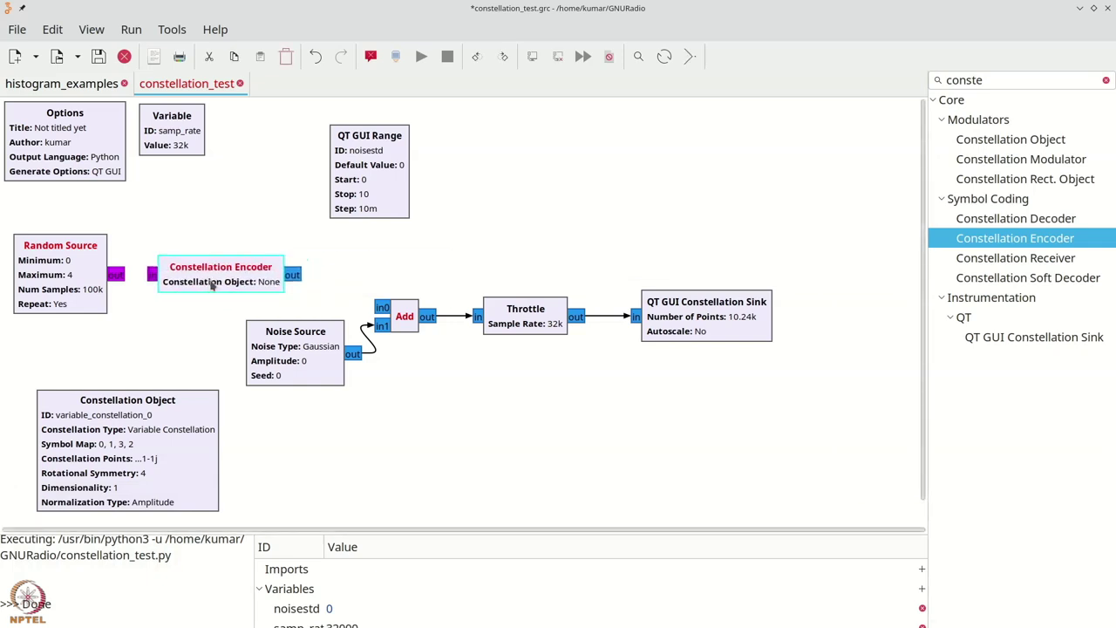
pyautogui.click(126, 277)
pyautogui.click(152, 276)
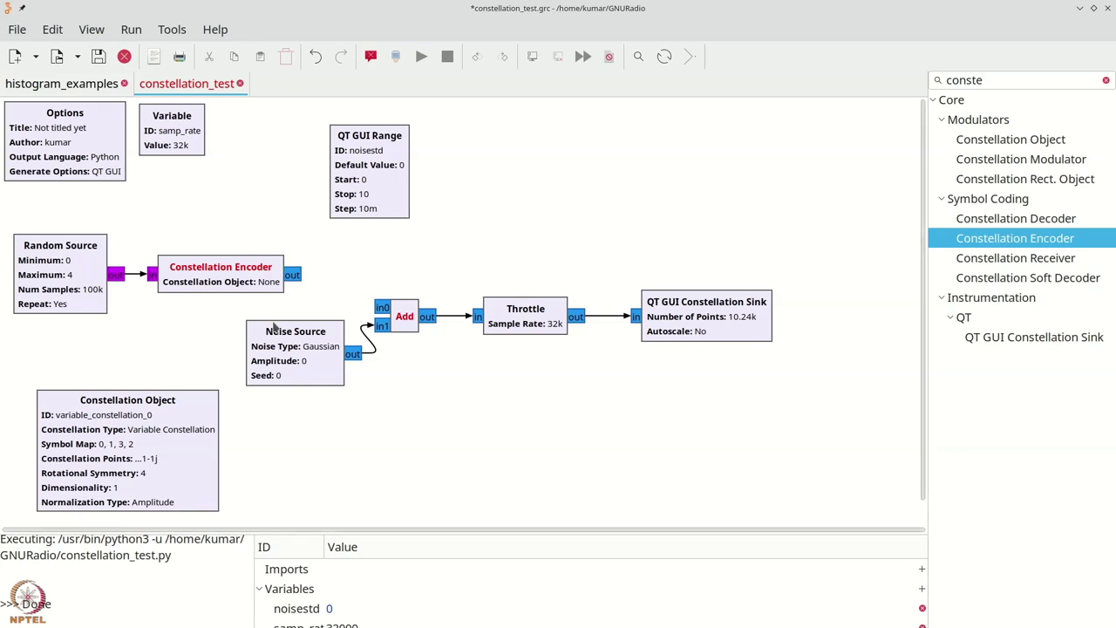
pyautogui.doubleClick(201, 430)
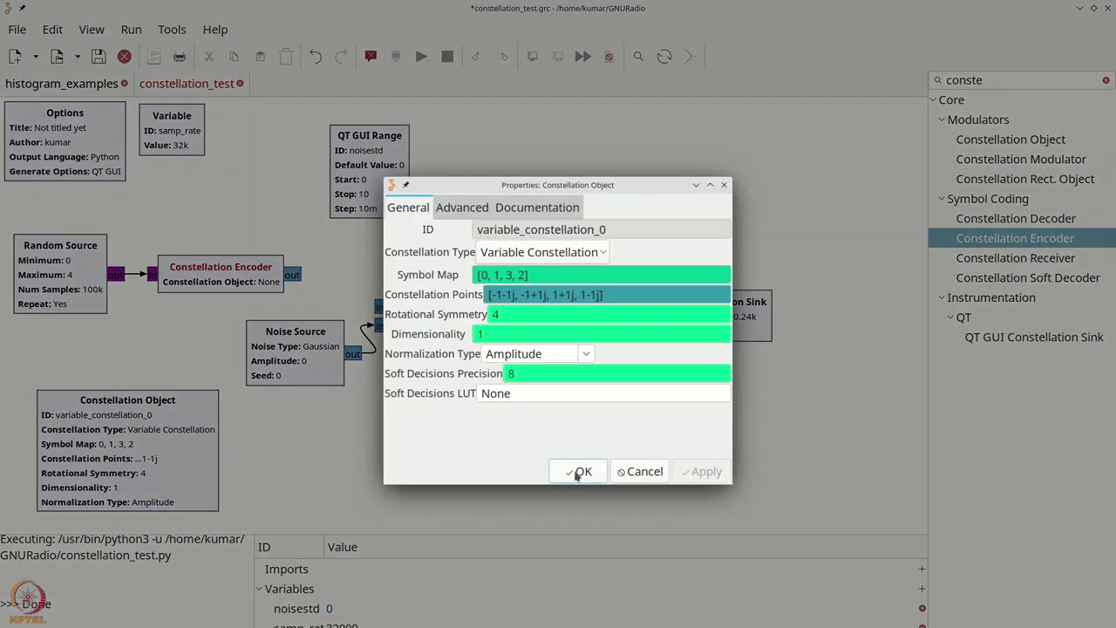
pyautogui.click(640, 471)
pyautogui.doubleClick(243, 281)
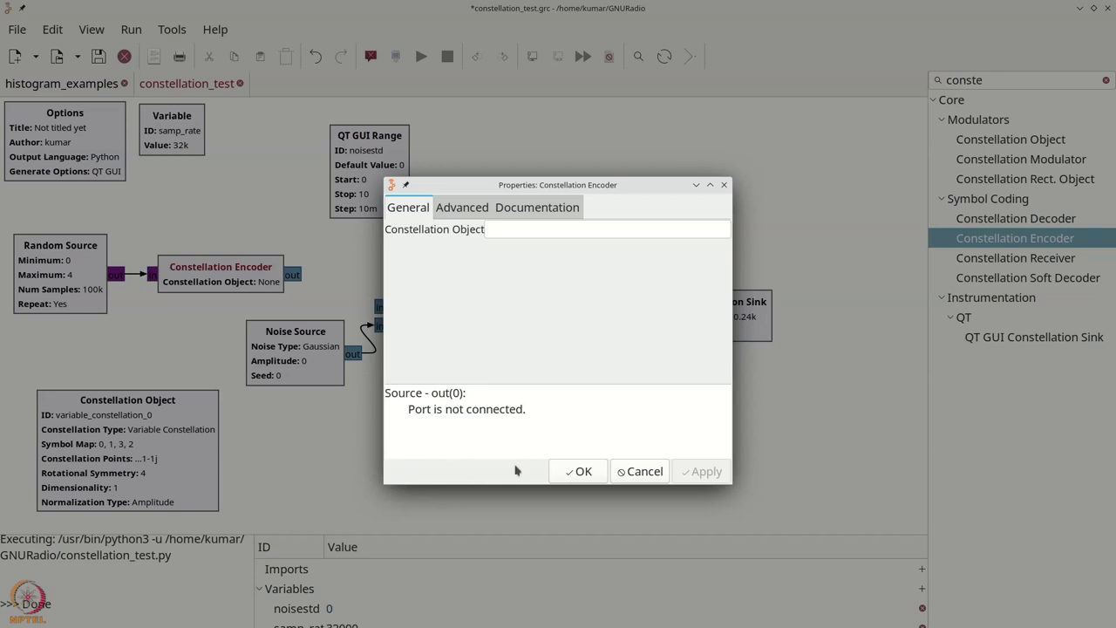
pyautogui.click(641, 471)
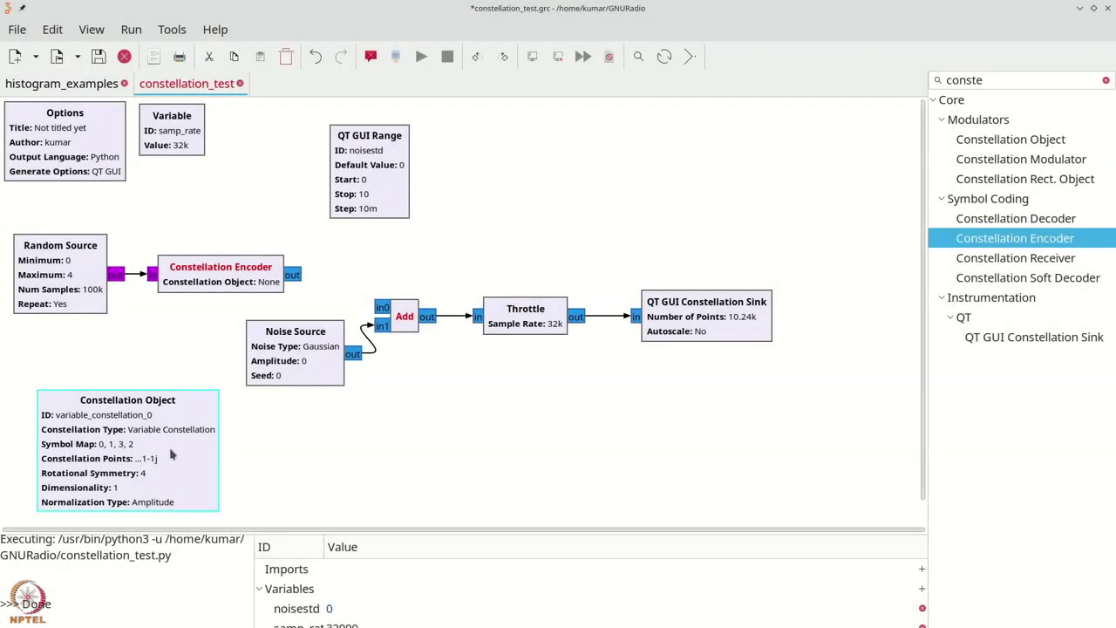
# Step: Set the Constellation Object's ID to myconst
pyautogui.doubleClick(139, 445)
pyautogui.moveTo(596, 229); pyautogui.dragTo(348, 230)
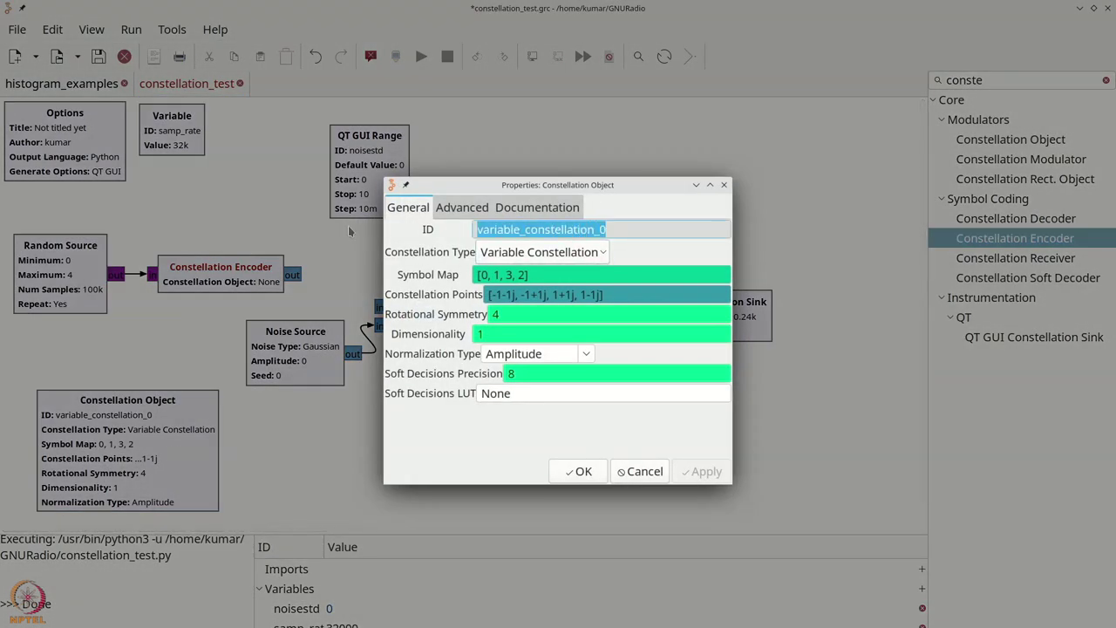
pyautogui.write('myco')
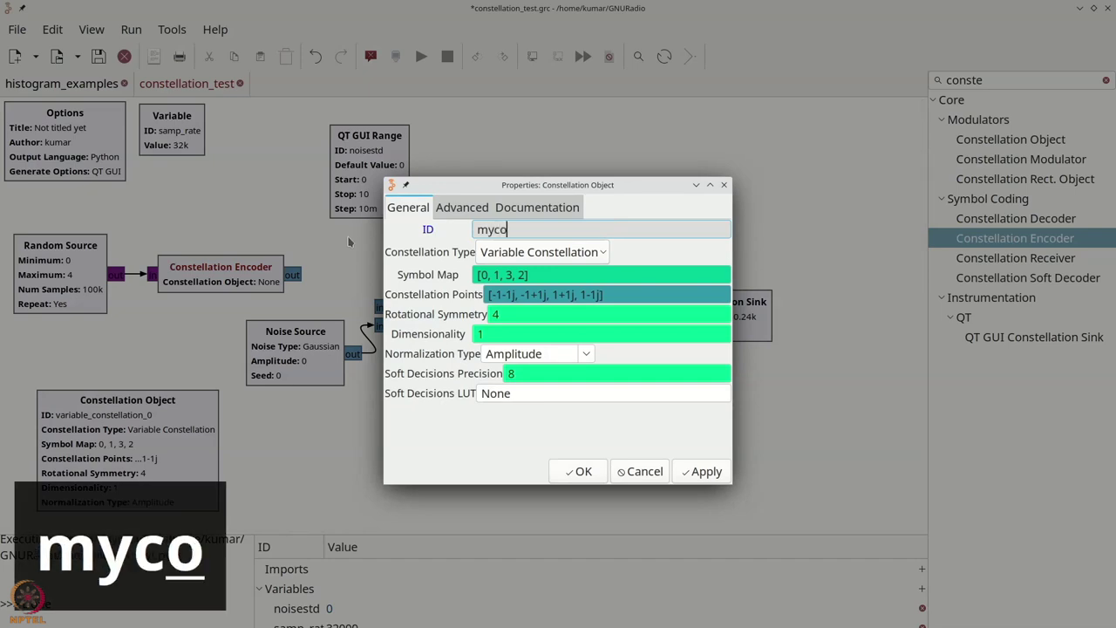
pyautogui.write('nst')
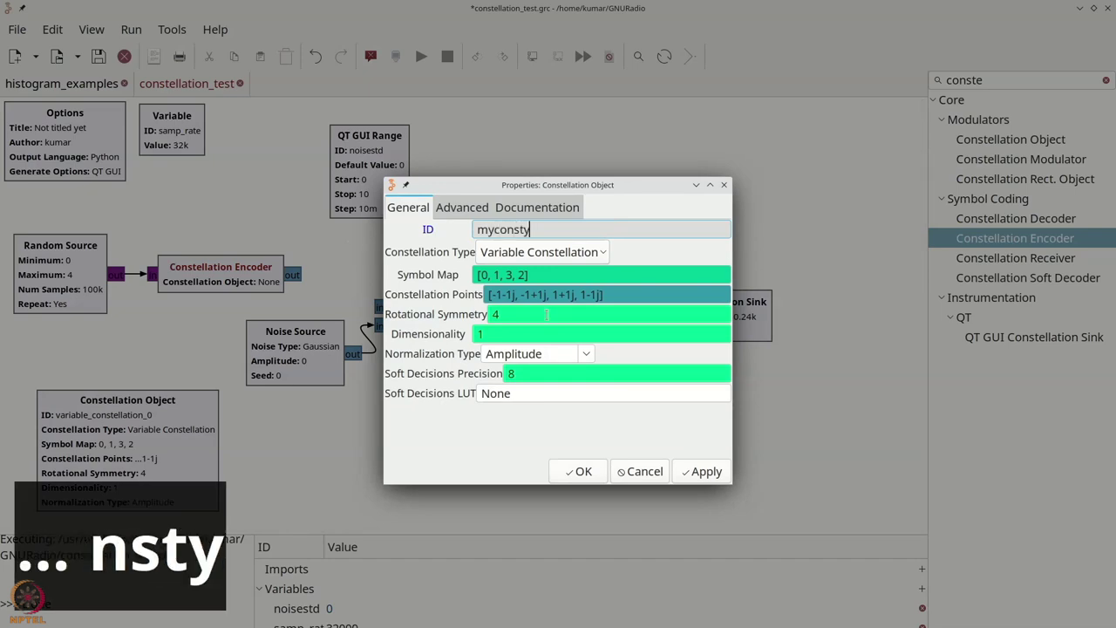
pyautogui.click(579, 471)
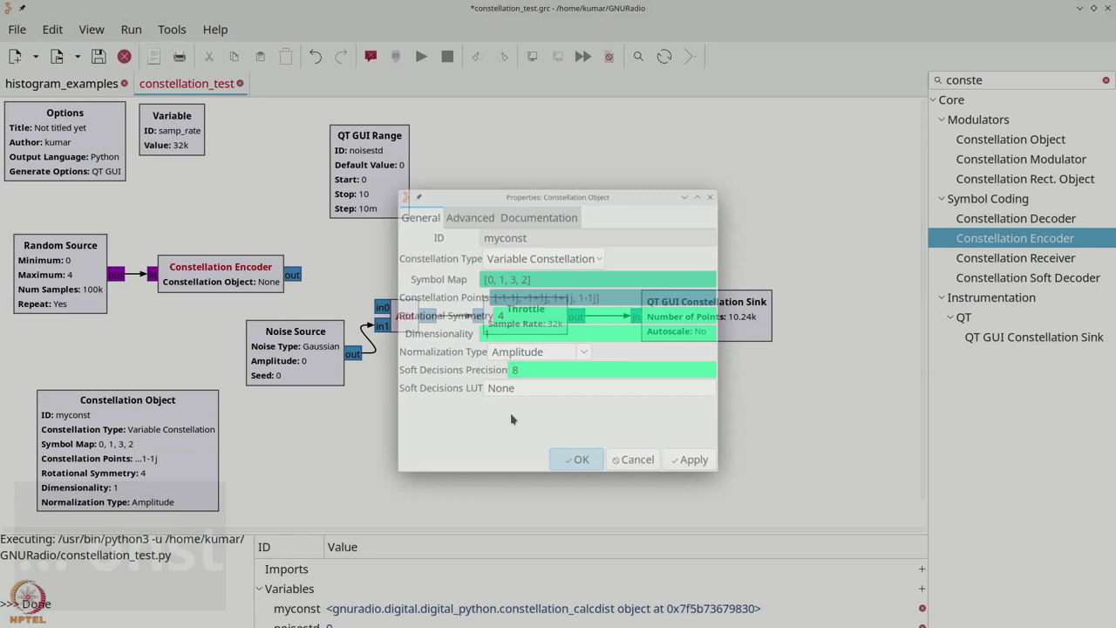
# Step: Set the Constellation Encoder's Constellation Object to myconst and connect its output to the Add block's in0 input
pyautogui.doubleClick(273, 286)
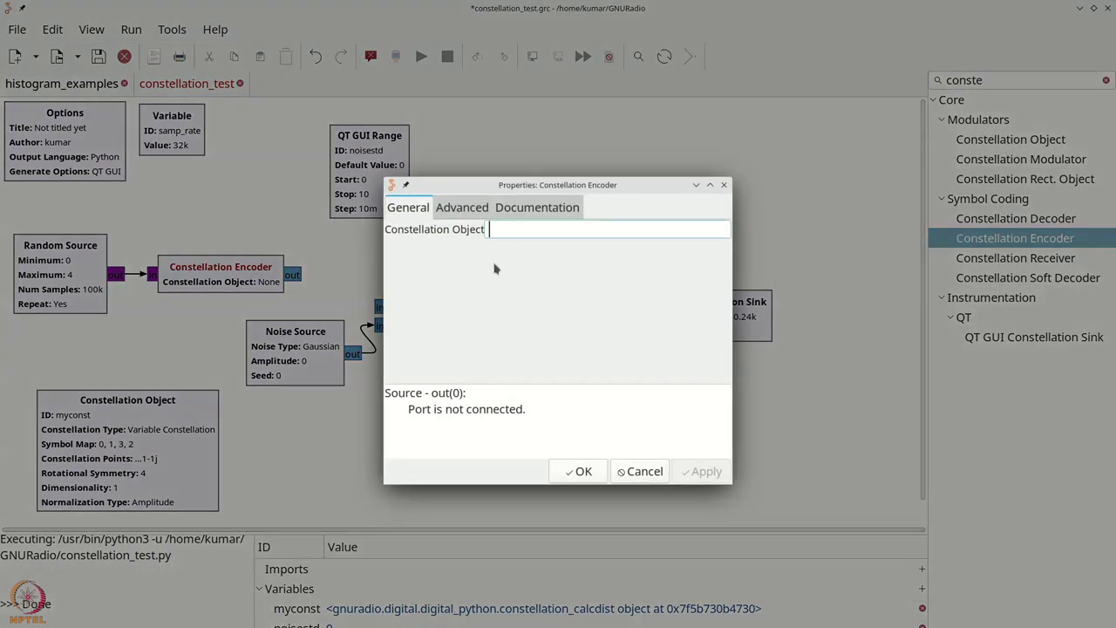
pyautogui.write('myc')
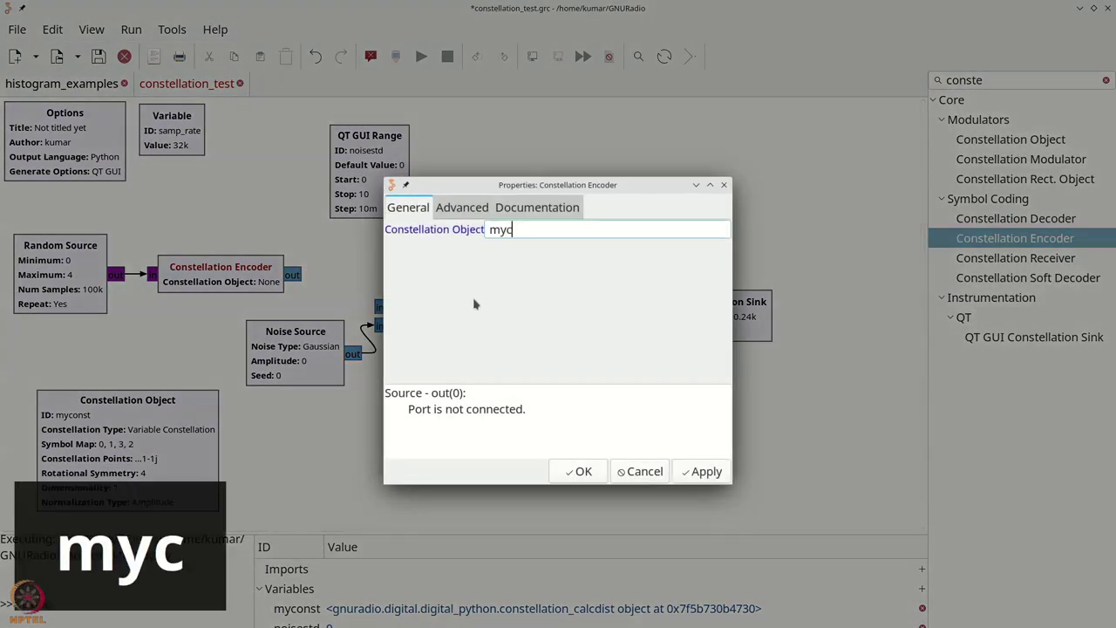
pyautogui.write('onst')
pyautogui.click(575, 472)
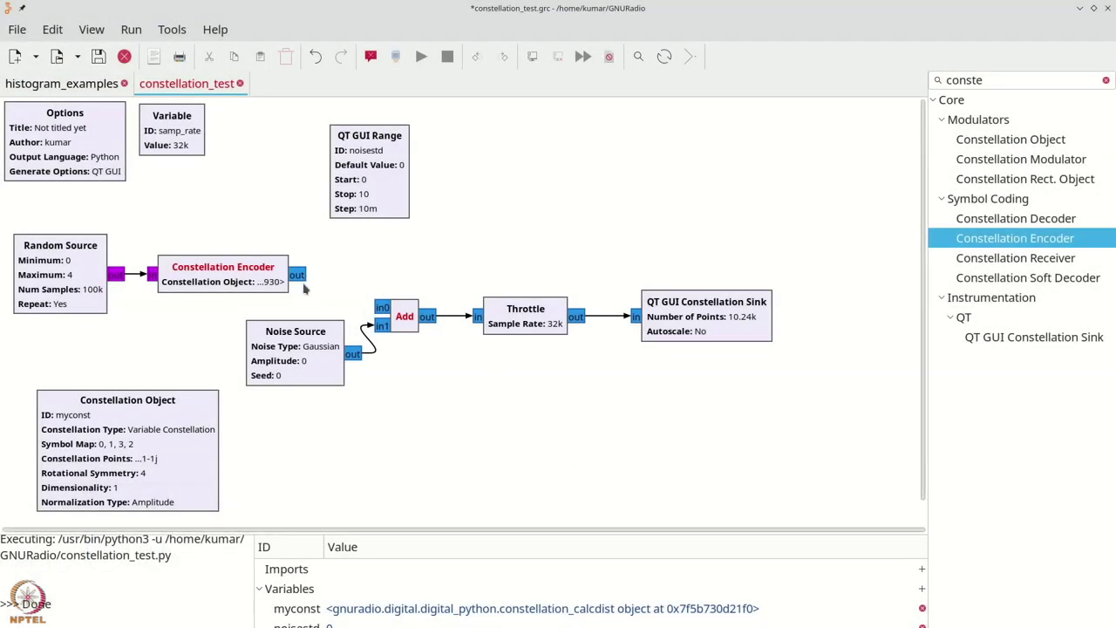
pyautogui.click(297, 276)
pyautogui.click(381, 308)
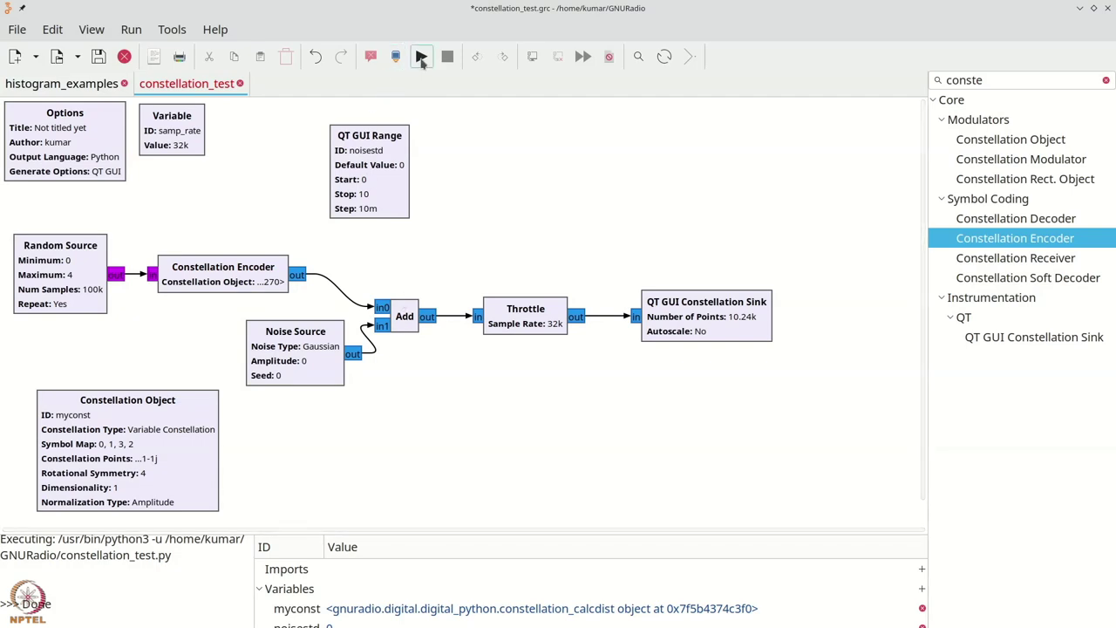
# Step: Run the flowgraph and examine the encoder's constellation plot while raising noisestd to 0.11
pyautogui.click(421, 56)
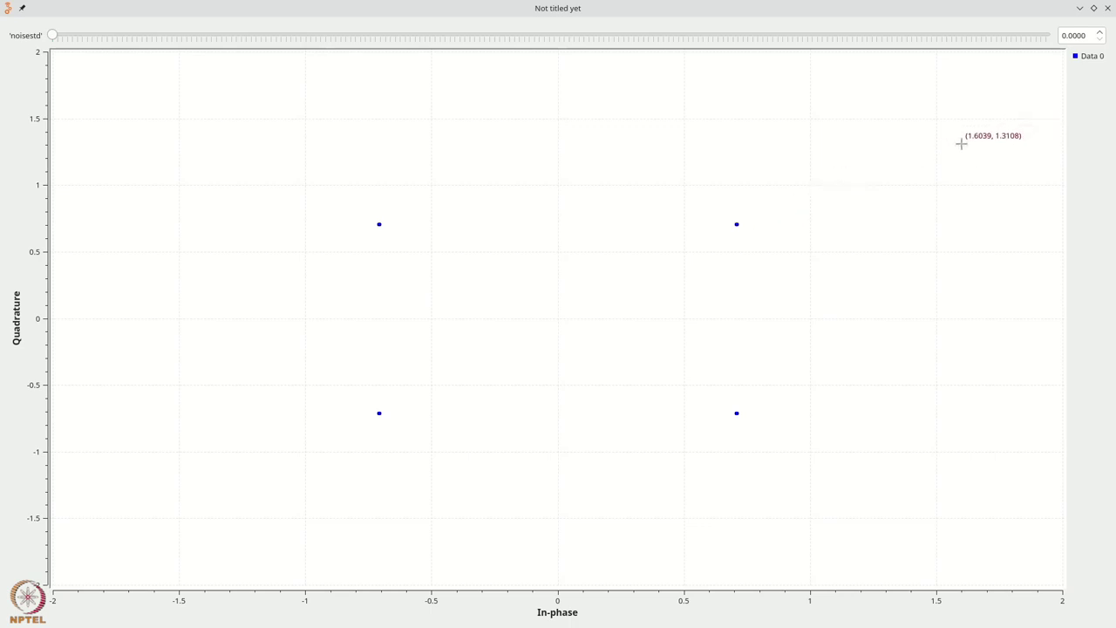
pyautogui.click(1101, 35)
pyautogui.click(1101, 35)
pyautogui.click(1102, 35)
pyautogui.click(1101, 35)
pyautogui.click(1101, 35)
pyautogui.click(1101, 35)
pyautogui.click(1101, 35)
pyautogui.click(1102, 35)
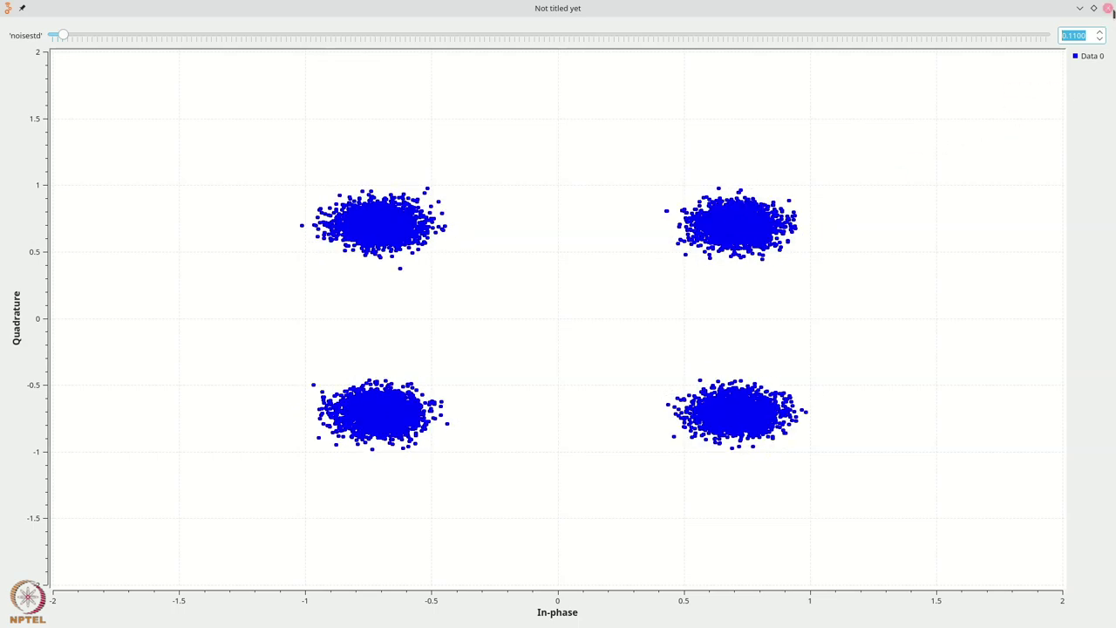
# Step: Set the Constellation Object's Normalization Type to None and run the flowgraph to check the constellation plot
pyautogui.click(1107, 8)
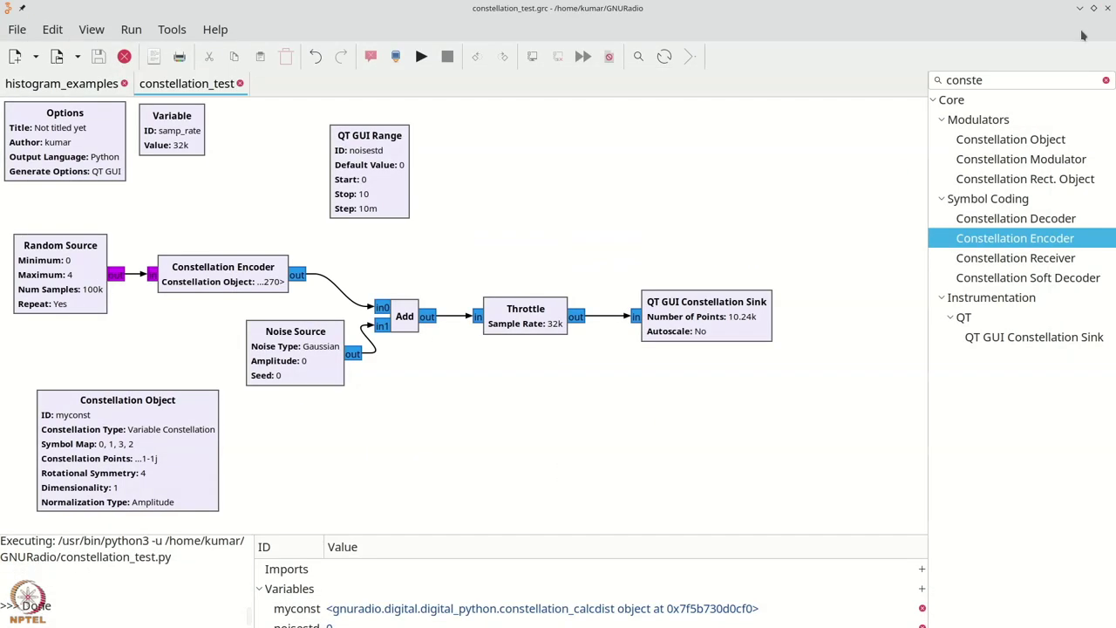
pyautogui.doubleClick(174, 421)
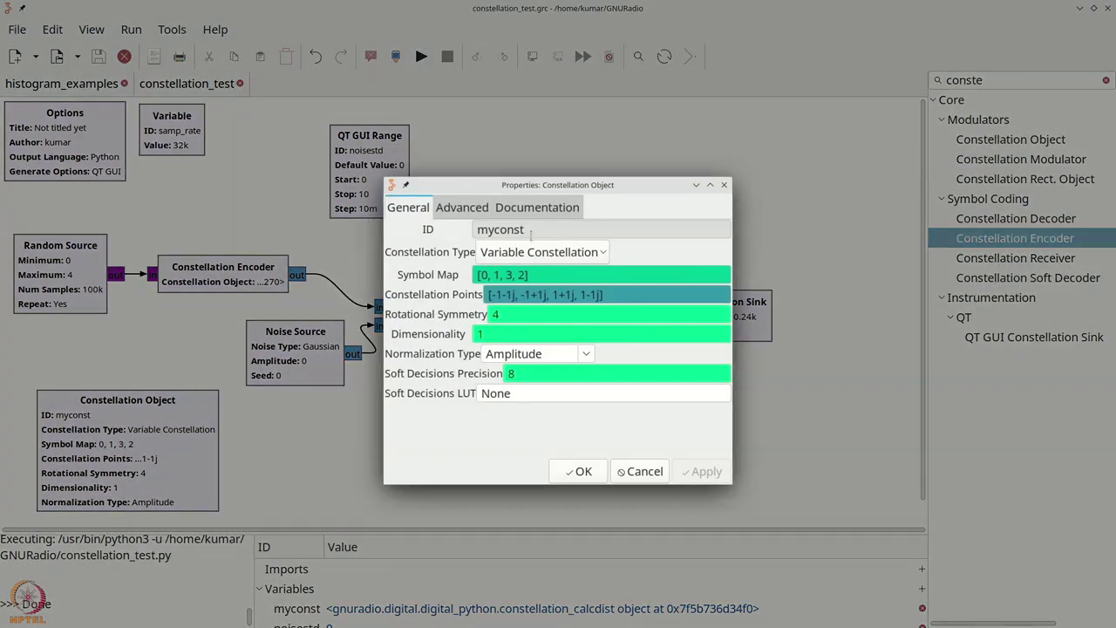
pyautogui.click(584, 358)
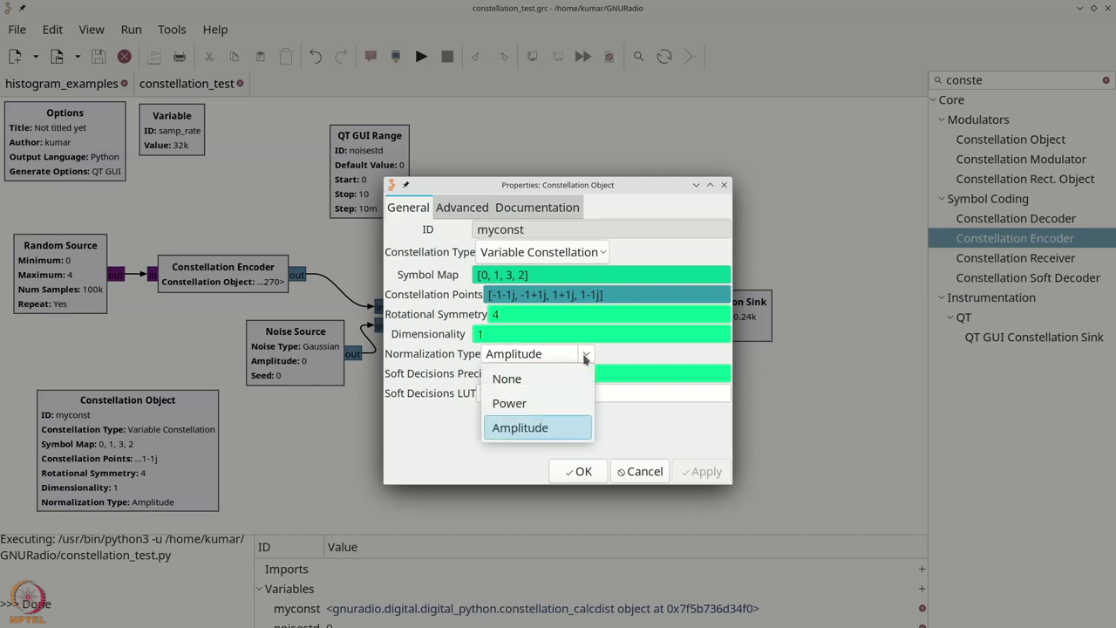
pyautogui.click(585, 358)
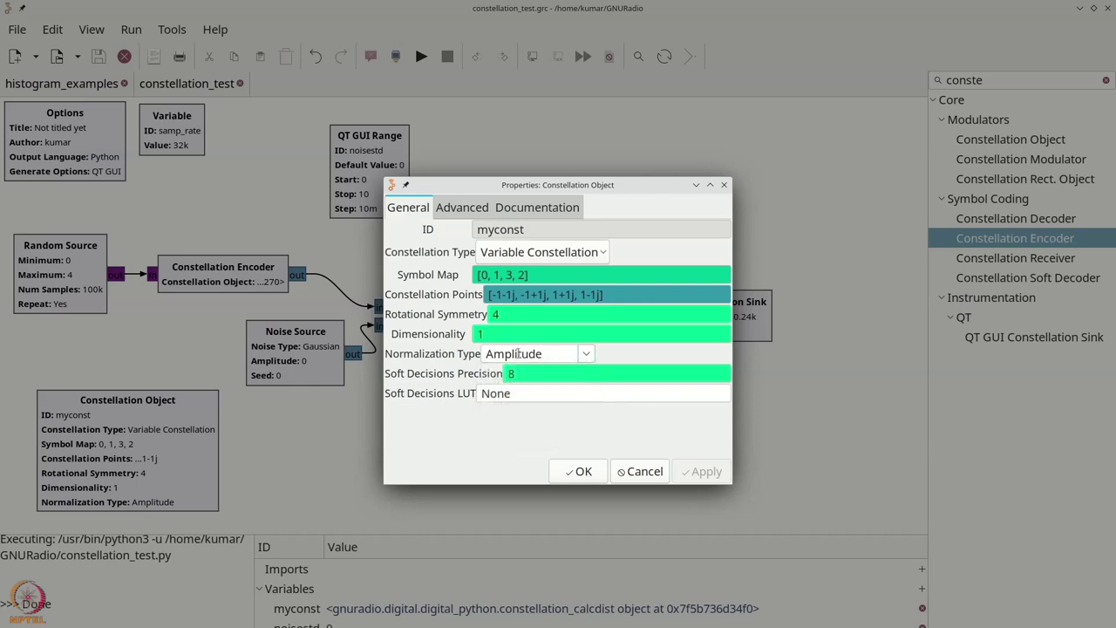
pyautogui.click(586, 354)
pyautogui.click(523, 299)
pyautogui.click(582, 356)
pyautogui.click(578, 377)
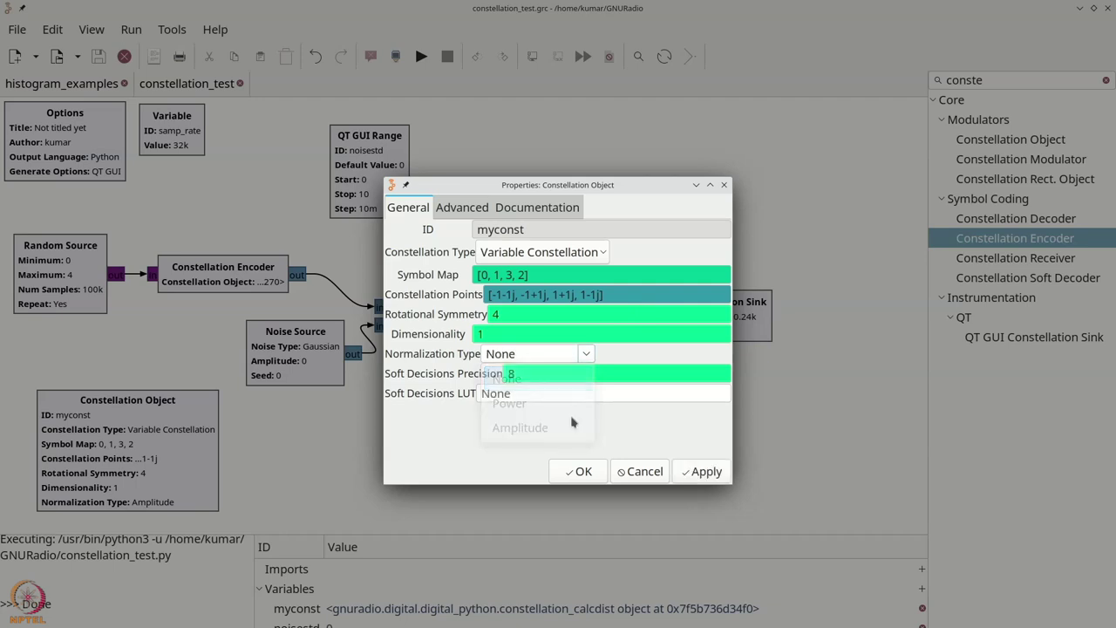
pyautogui.click(578, 471)
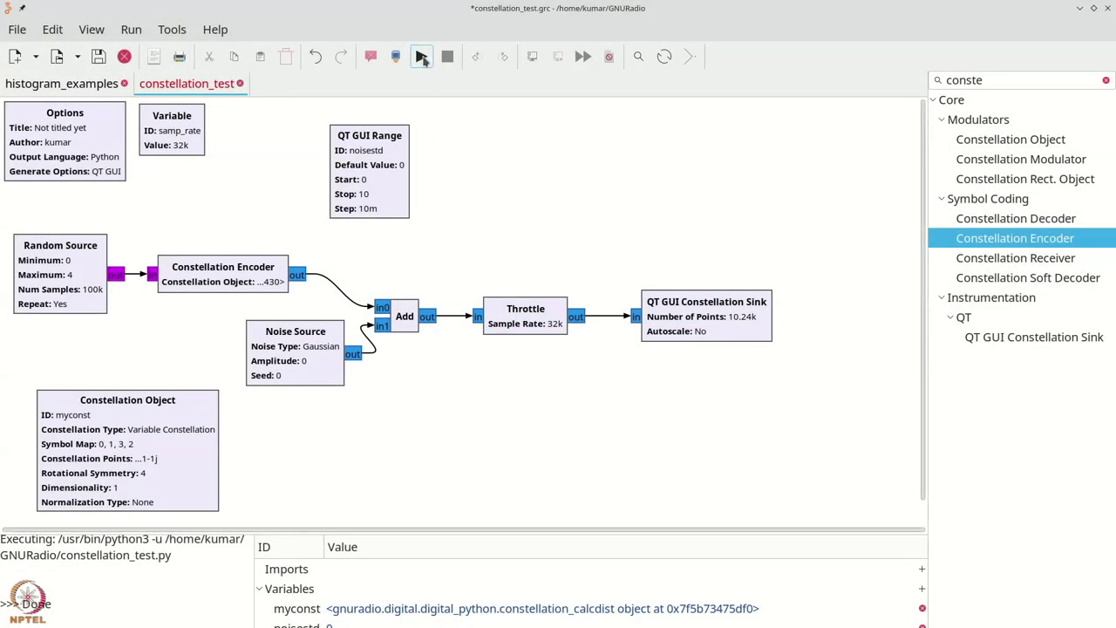
pyautogui.click(421, 58)
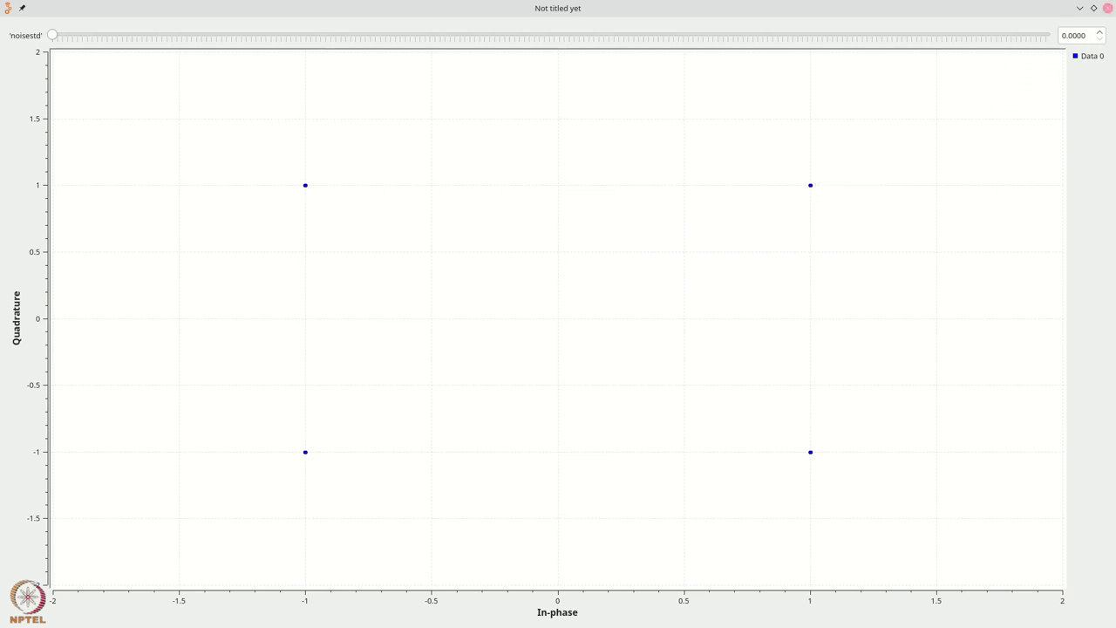
pyautogui.click(1108, 7)
# Step: Change the Constellation Object's Normalization Type to Power and rerun the flowgraph to check the point positions
pyautogui.doubleClick(186, 409)
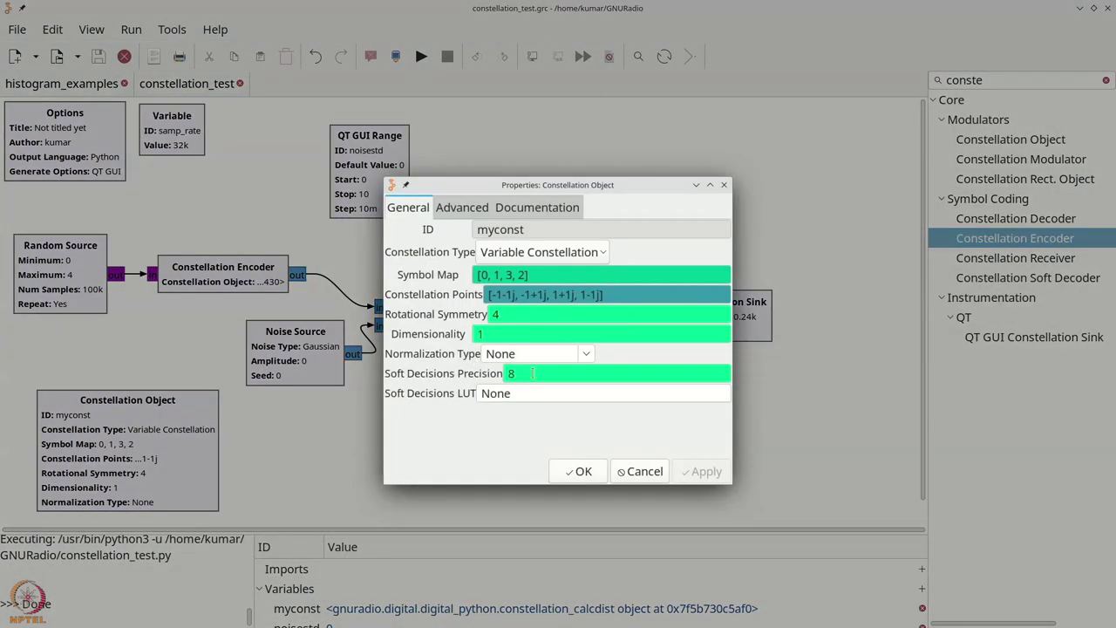
pyautogui.click(583, 352)
pyautogui.click(523, 403)
pyautogui.click(579, 471)
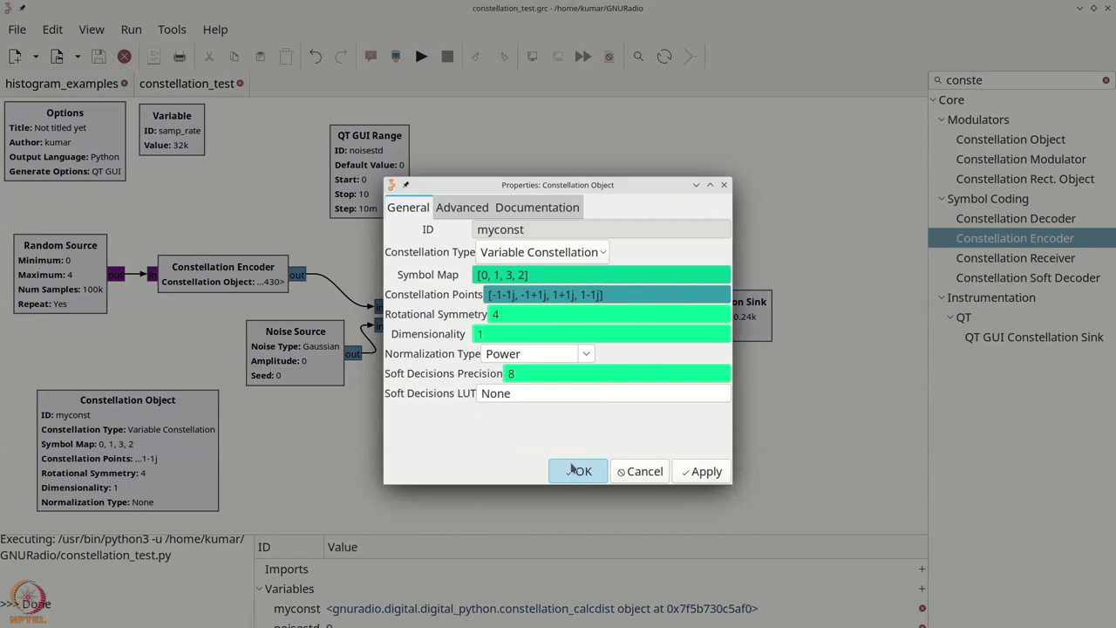
pyautogui.click(421, 56)
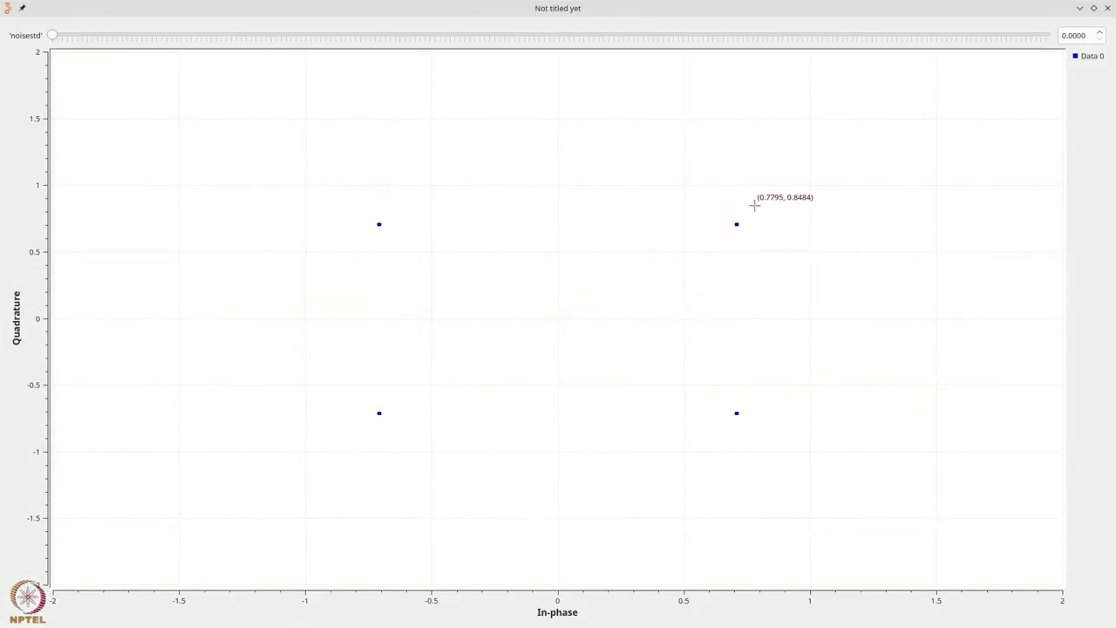
pyautogui.click(1107, 8)
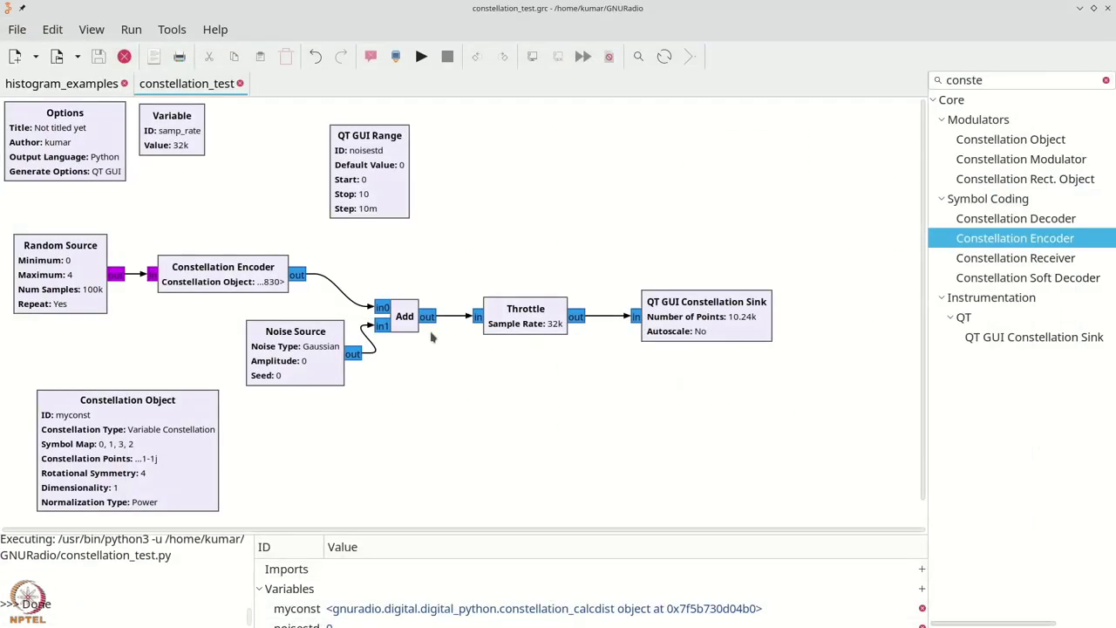
# Step: Set the Constellation Object's Normalization Type back to Amplitude
pyautogui.doubleClick(215, 402)
pyautogui.click(586, 353)
pyautogui.click(558, 427)
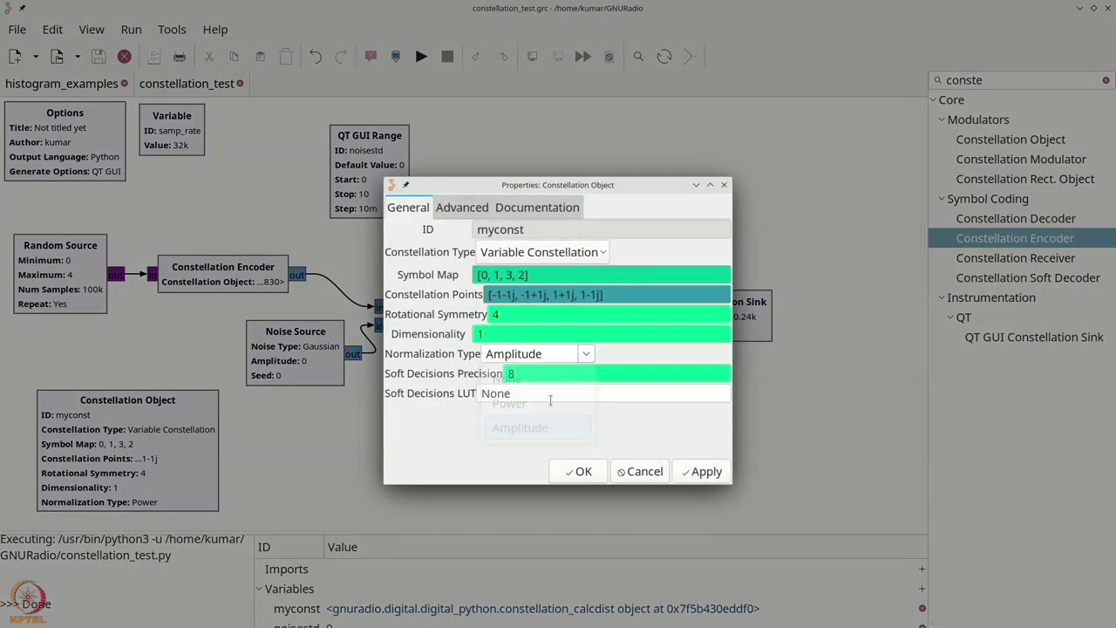
pyautogui.click(577, 472)
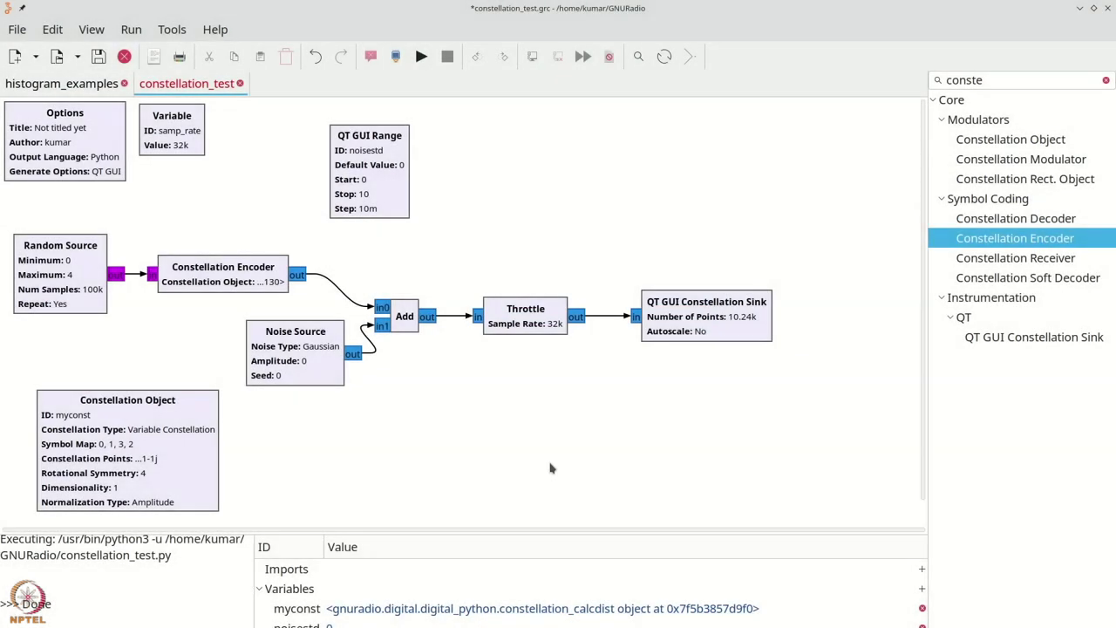
# Step: Run the flowgraph and examine how the symbol clusters spread while raising noisestd to 0.37, closing the plot when done
pyautogui.click(421, 56)
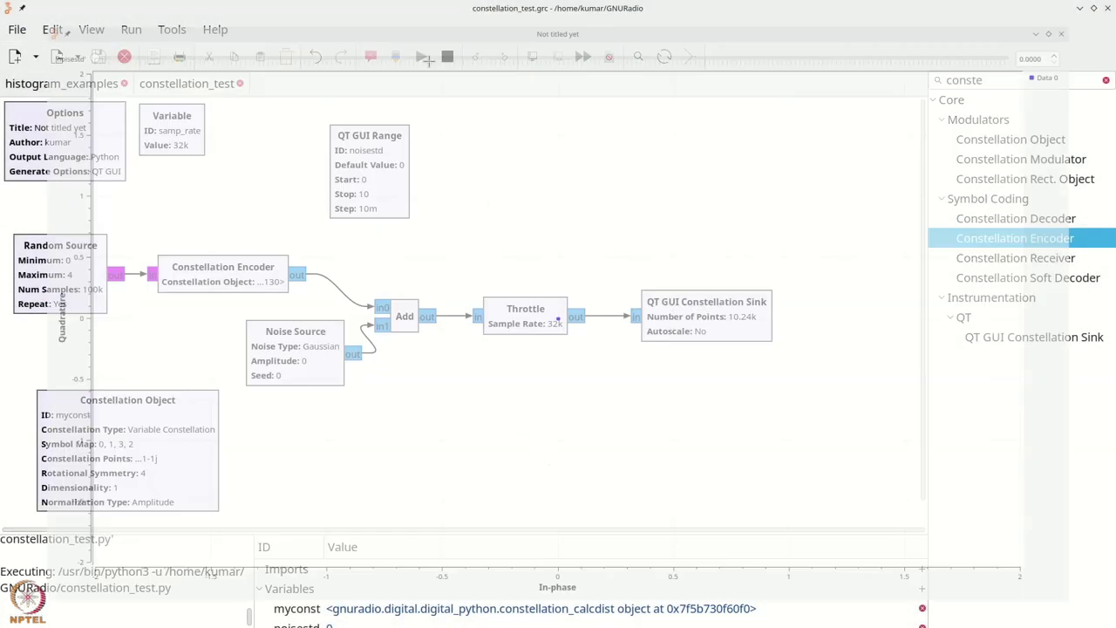
pyautogui.click(1099, 35)
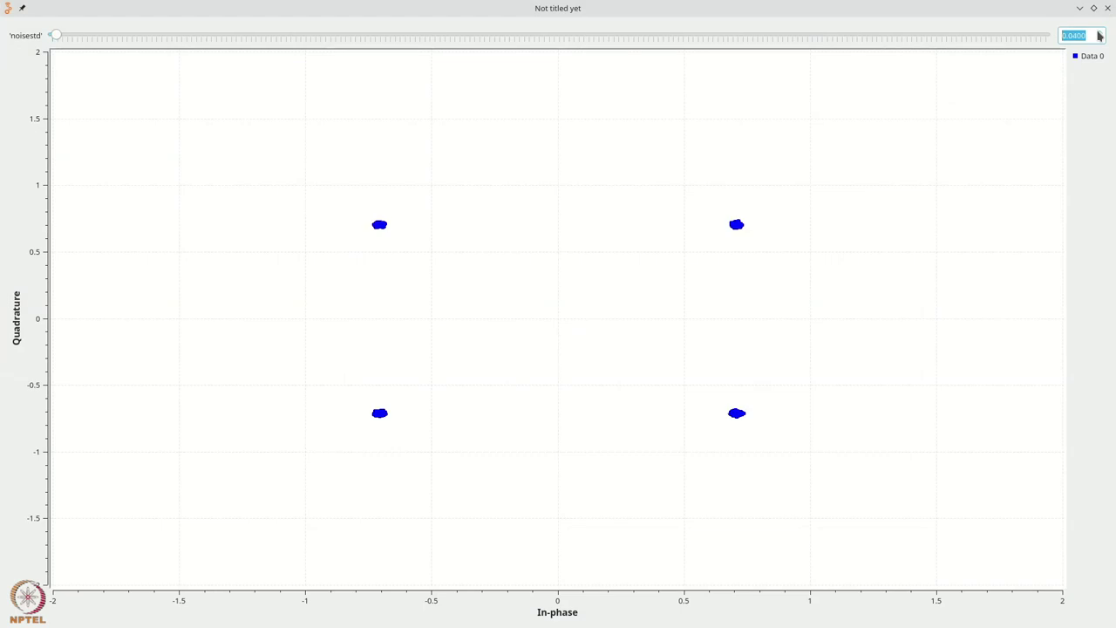
pyautogui.click(1099, 35)
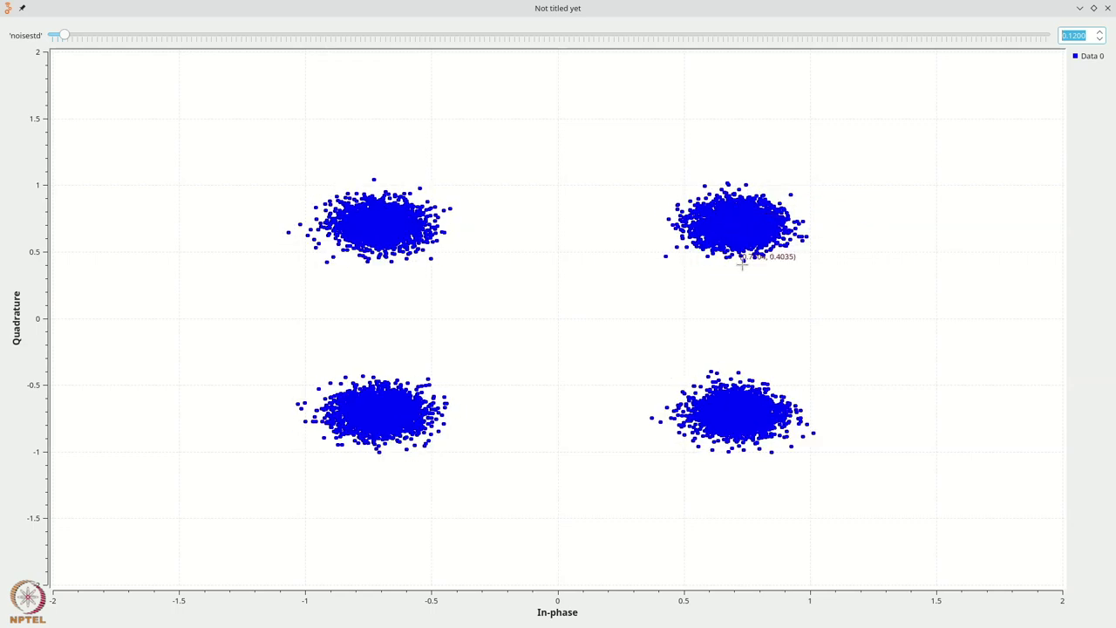
pyautogui.click(1100, 38)
pyautogui.click(1101, 38)
pyautogui.moveTo(1100, 35); pyautogui.dragTo(1099, 35)
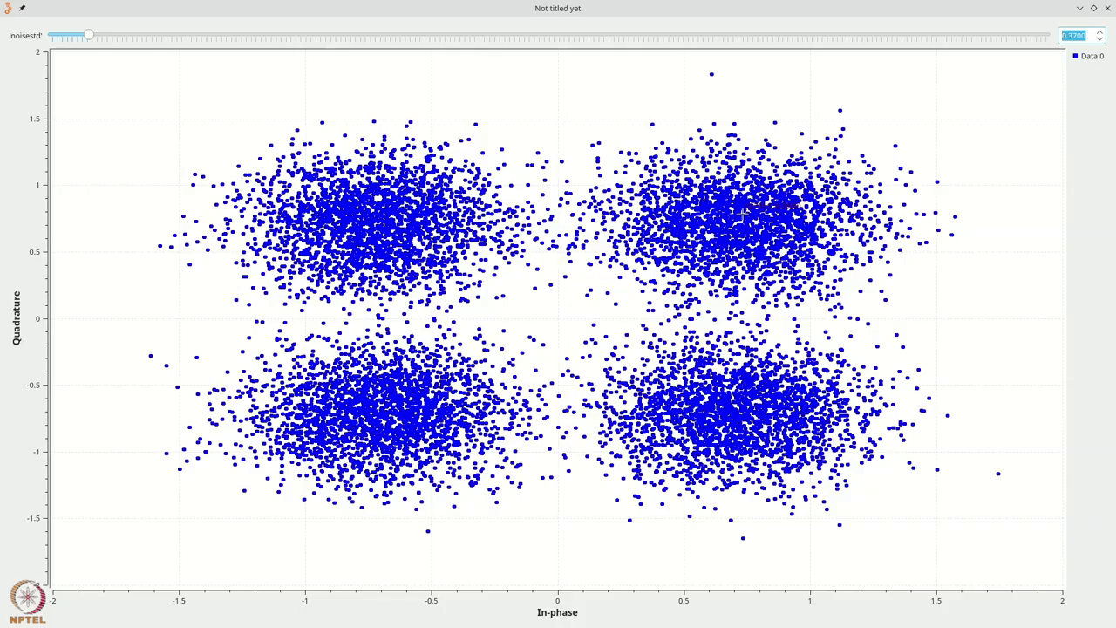
pyautogui.click(1108, 9)
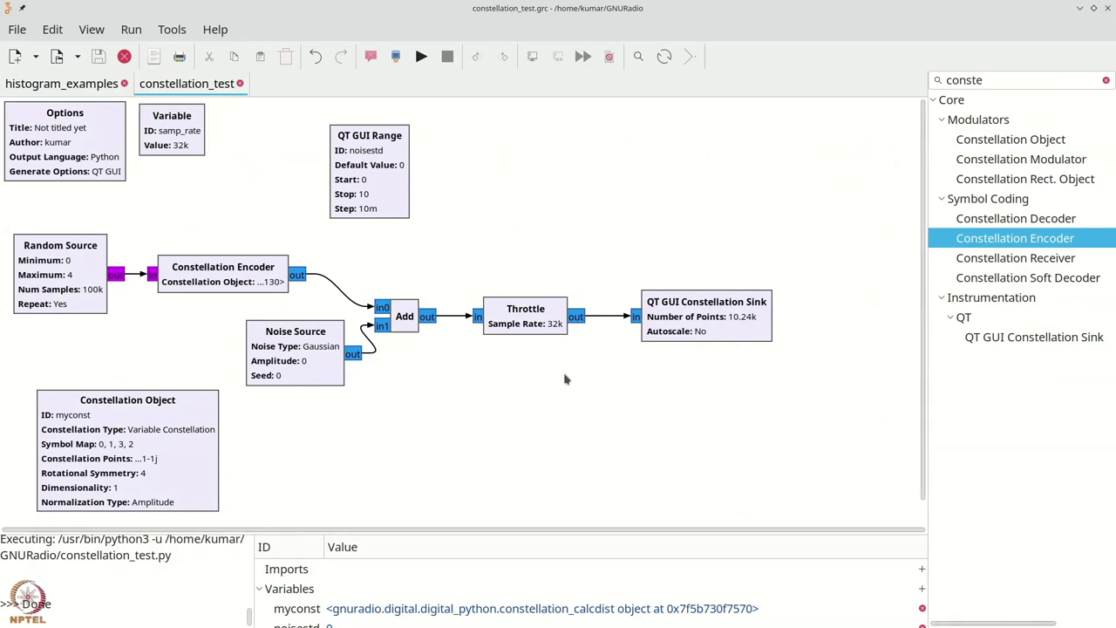
pyautogui.scroll(-1, 564, 380)
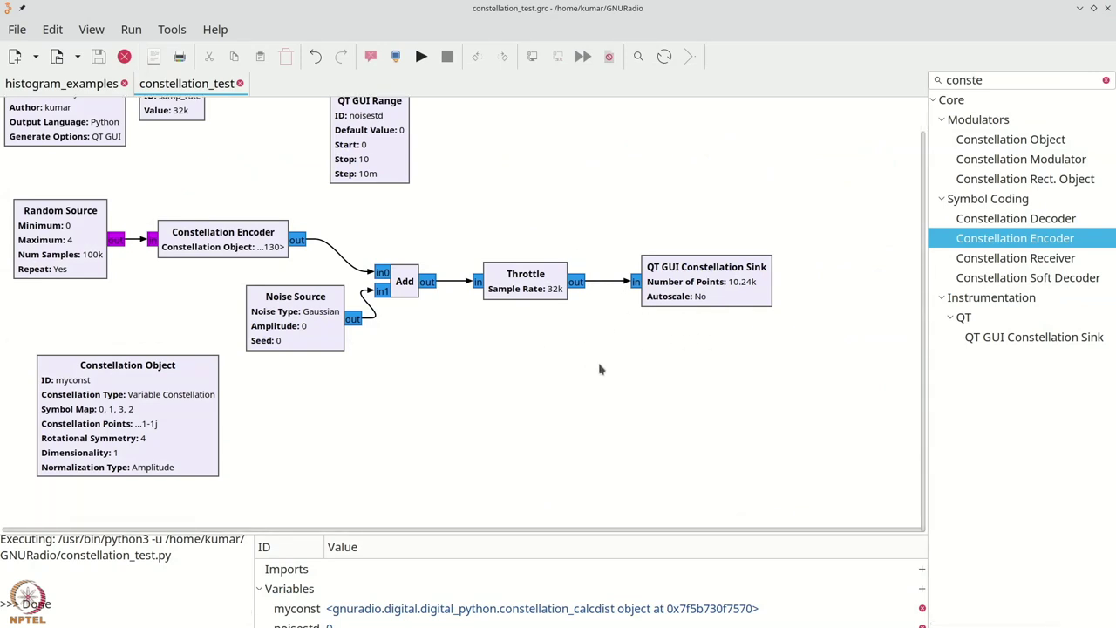